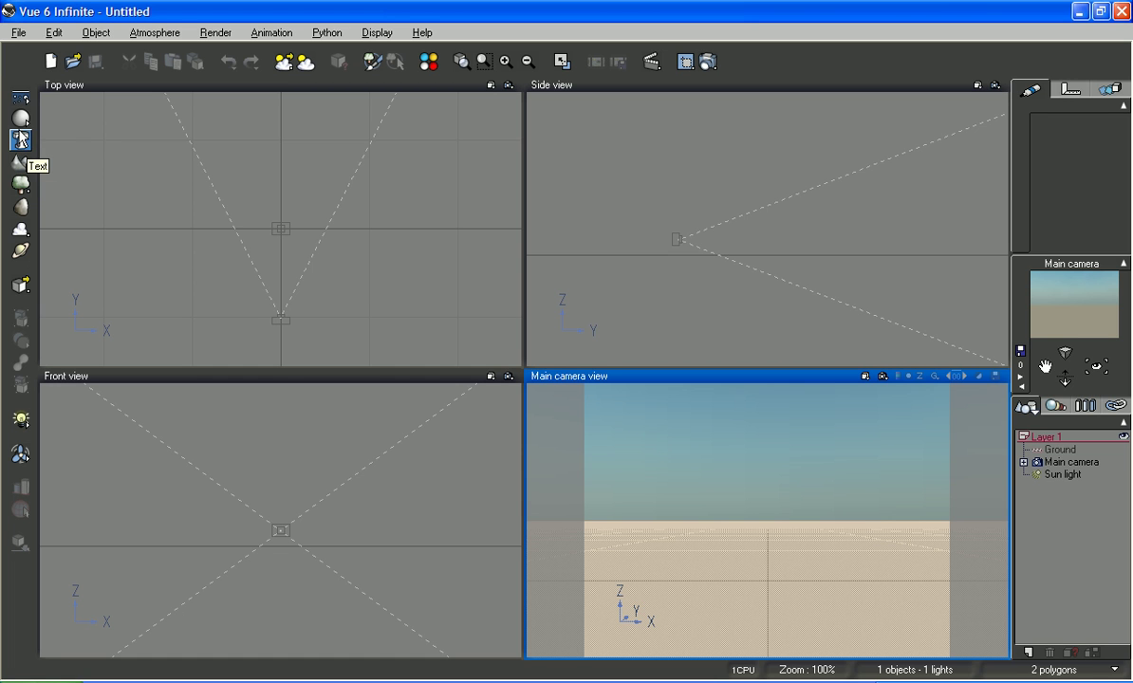
- Swap a trial sphere for a cube and drag the cube back in the Top view
{"action": "left_click", "coordinate": [21, 121]}
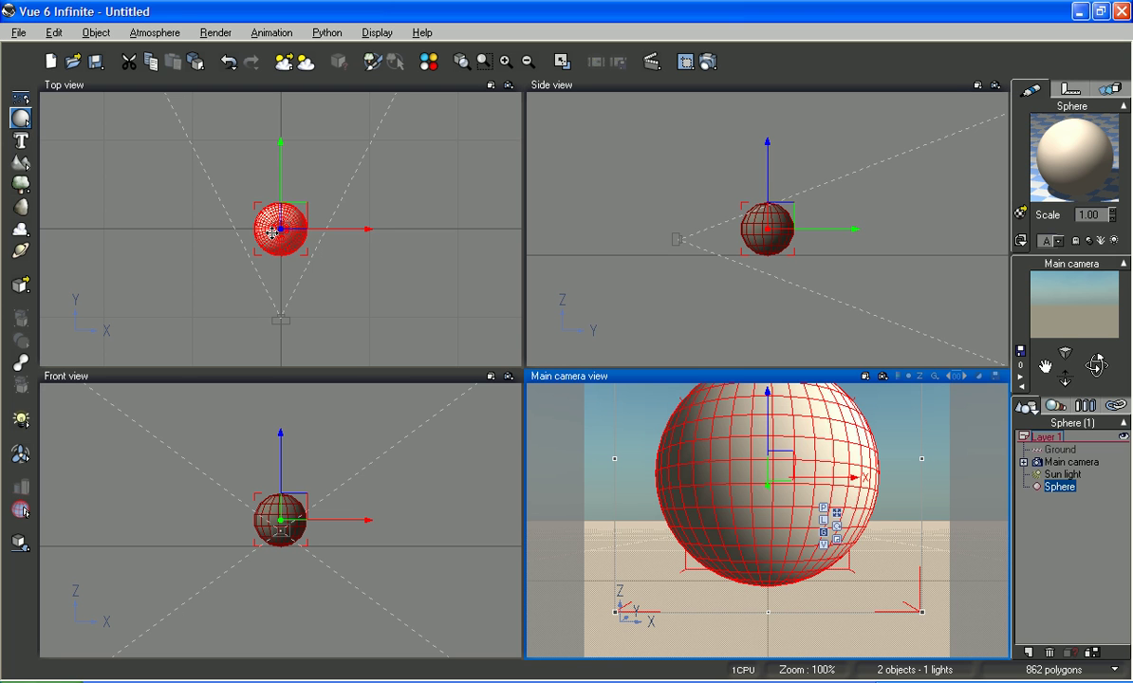
{"action": "key", "text": "Delete"}
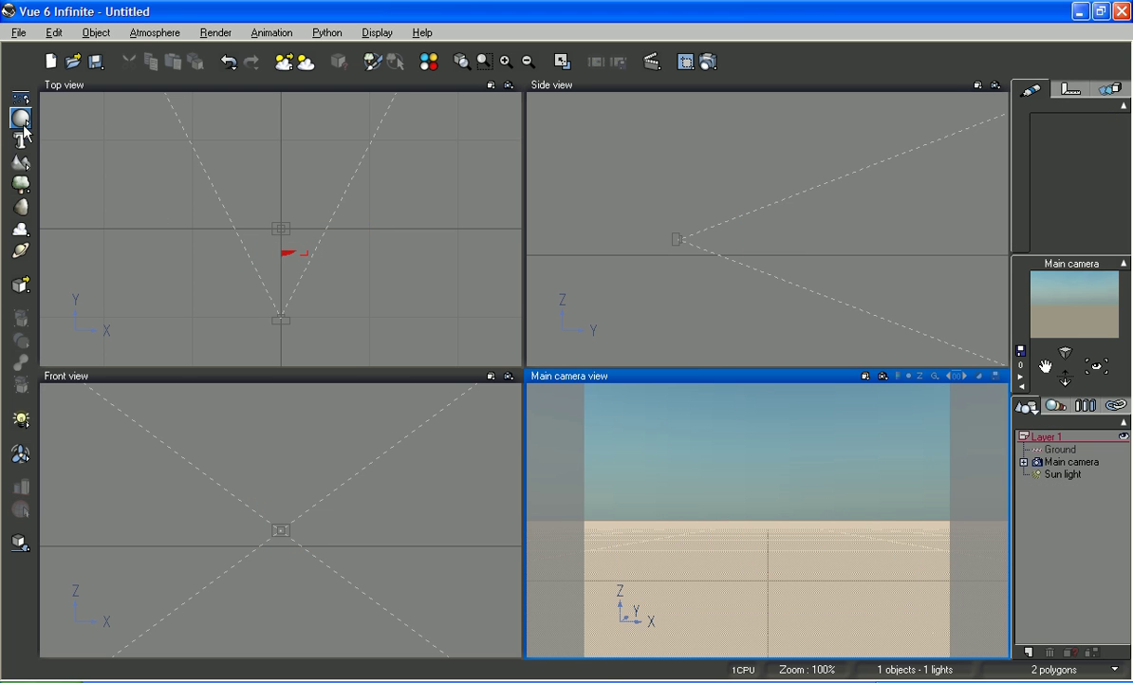
{"action": "left_click_drag", "start_coordinate": [21, 118], "coordinate": [83, 134]}
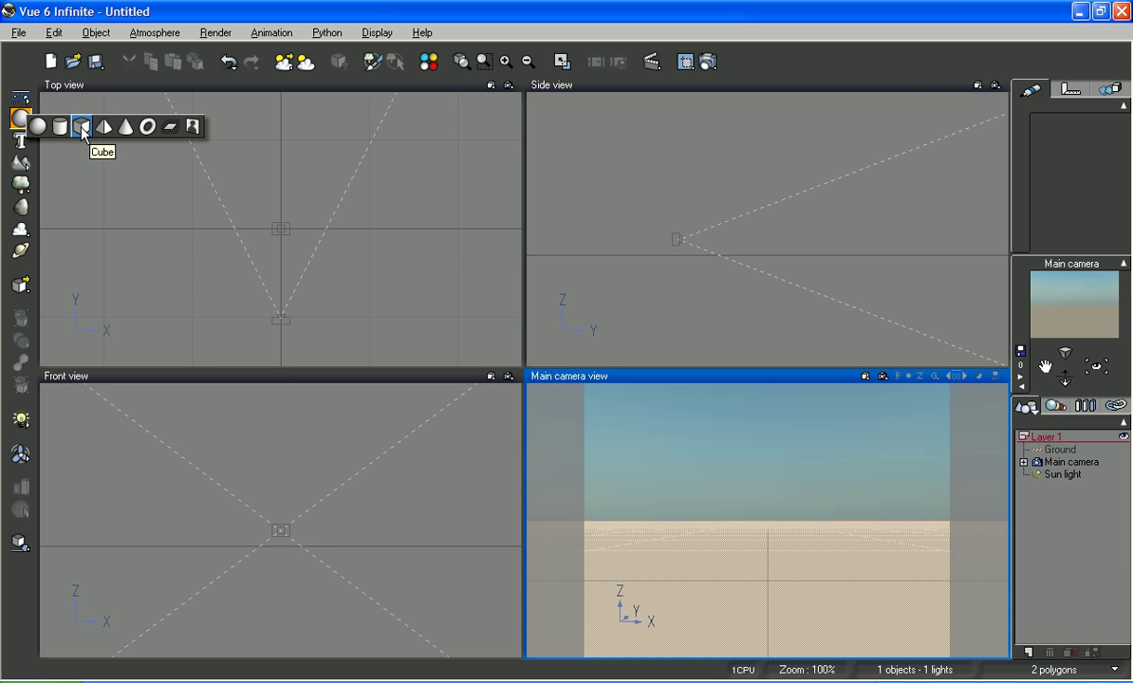
{"action": "left_click_drag", "start_coordinate": [83, 133], "coordinate": [83, 134]}
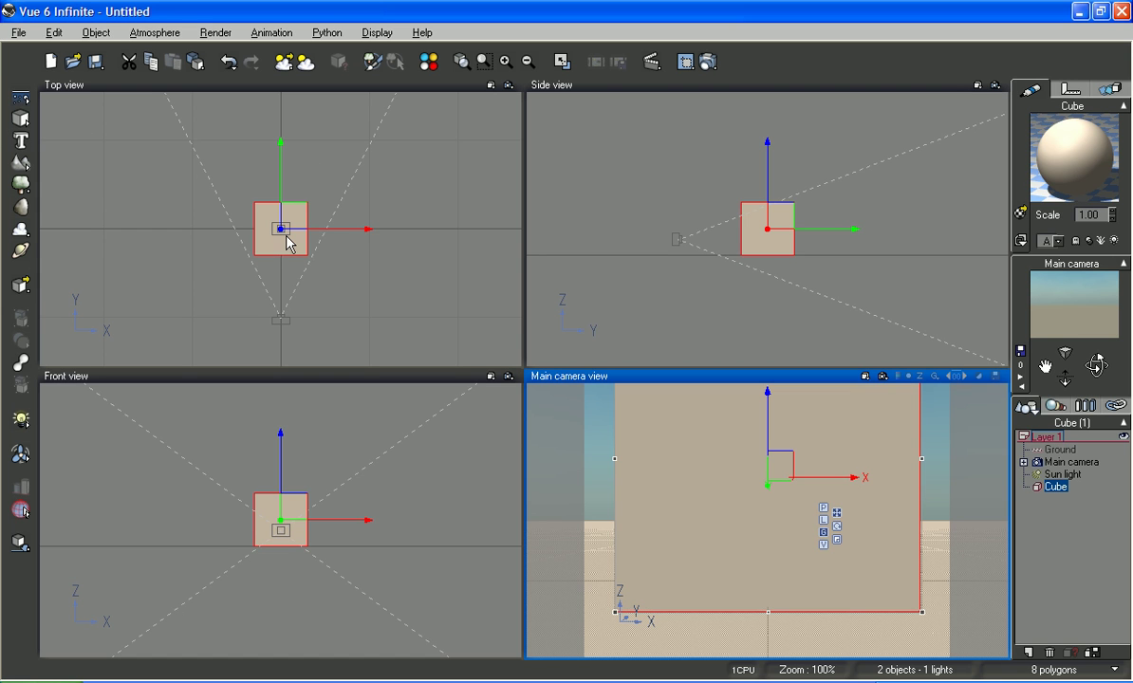
{"action": "left_click_drag", "start_coordinate": [285, 224], "coordinate": [282, 100]}
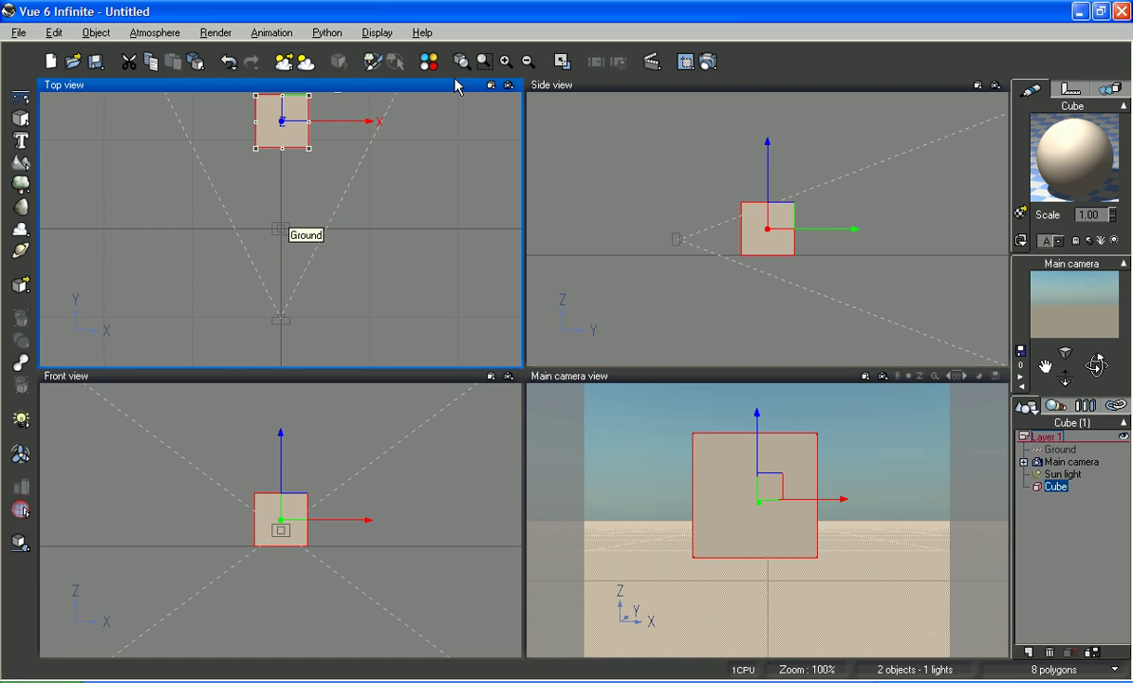
- Zoom out, flatten the cube in depth and push it further back toward the horizon
{"action": "left_click", "coordinate": [528, 63]}
{"action": "left_click", "coordinate": [529, 63]}
{"action": "left_click", "coordinate": [529, 63]}
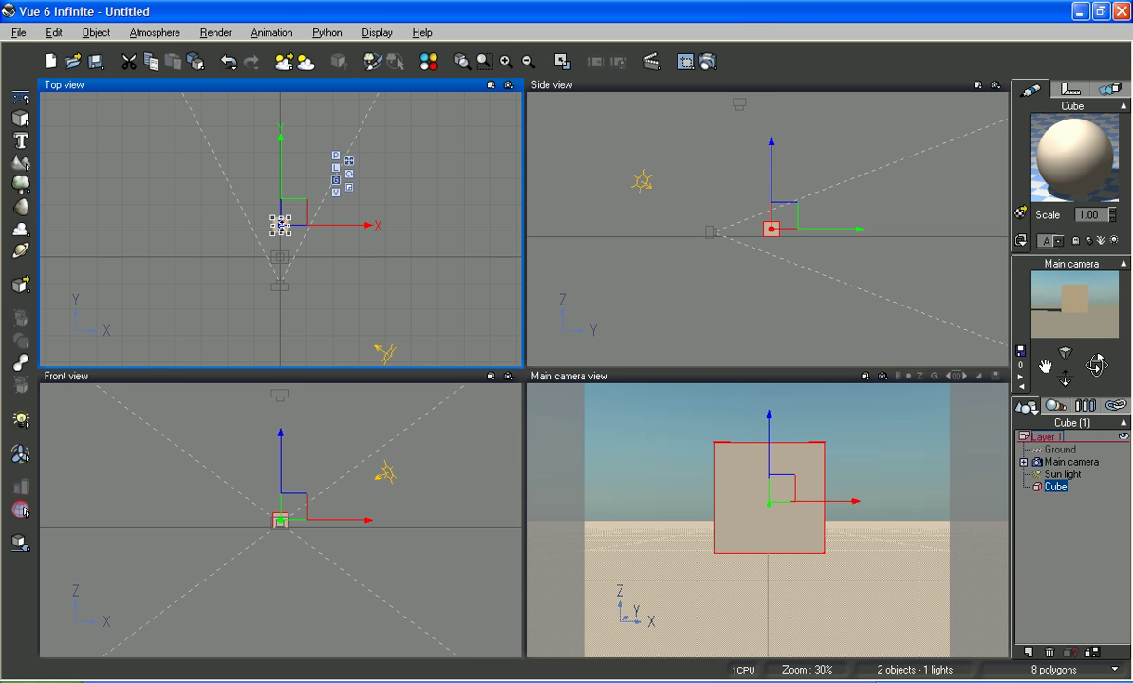
{"action": "left_click_drag", "start_coordinate": [280, 225], "coordinate": [277, 304]}
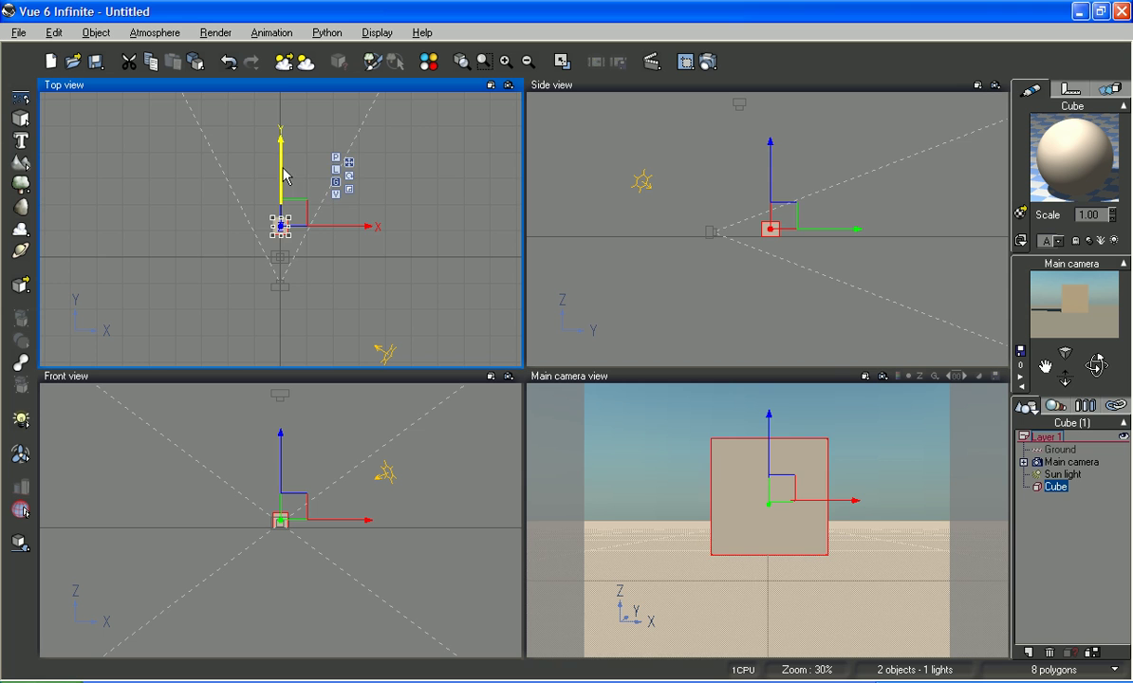
{"action": "left_click_drag", "start_coordinate": [283, 167], "coordinate": [287, 82]}
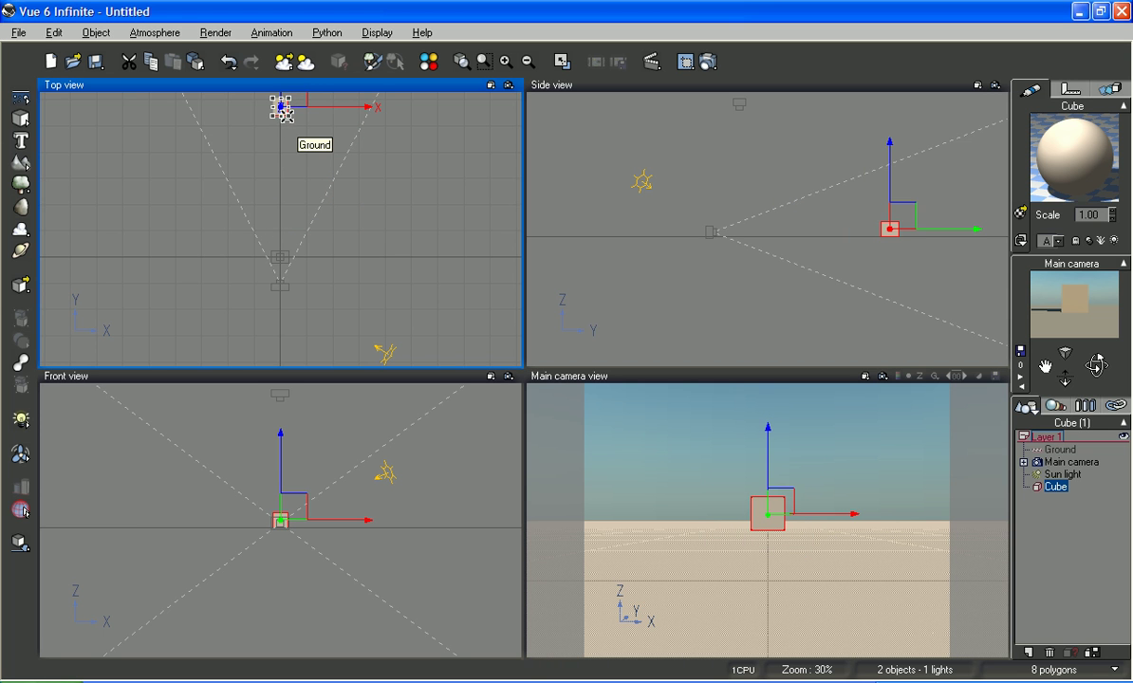
- Stretch the slab wide to both sides, trimming its right end slightly
{"action": "left_click_drag", "start_coordinate": [291, 114], "coordinate": [436, 111]}
{"action": "left_click_drag", "start_coordinate": [259, 113], "coordinate": [182, 108]}
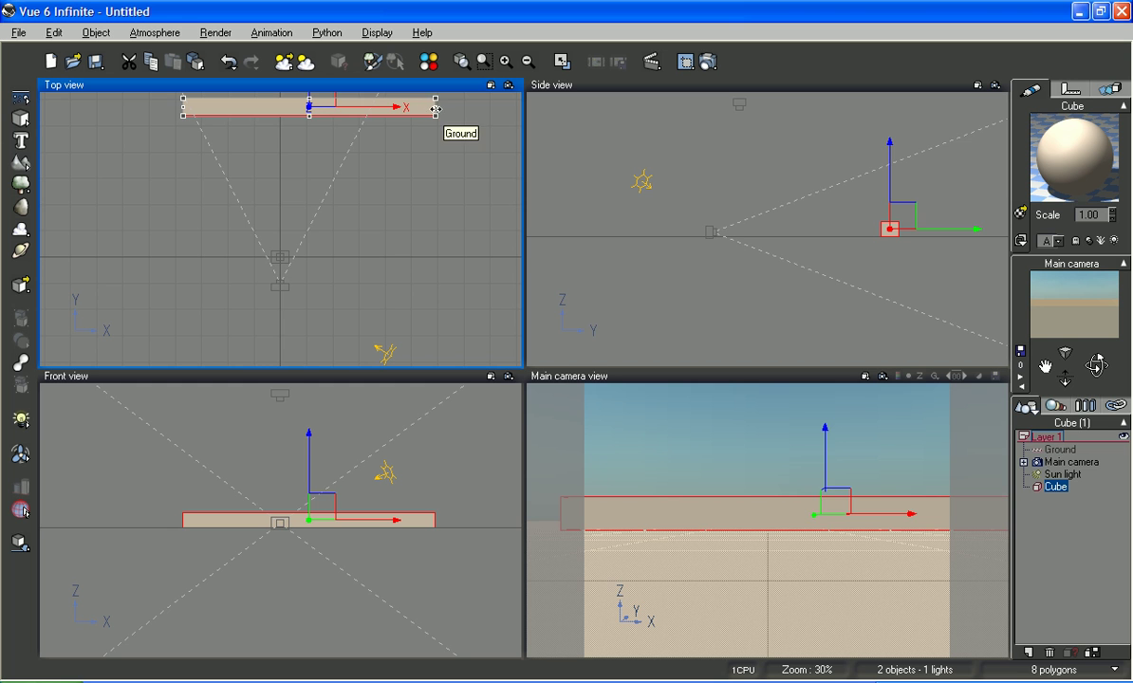
{"action": "left_click_drag", "start_coordinate": [434, 107], "coordinate": [380, 114]}
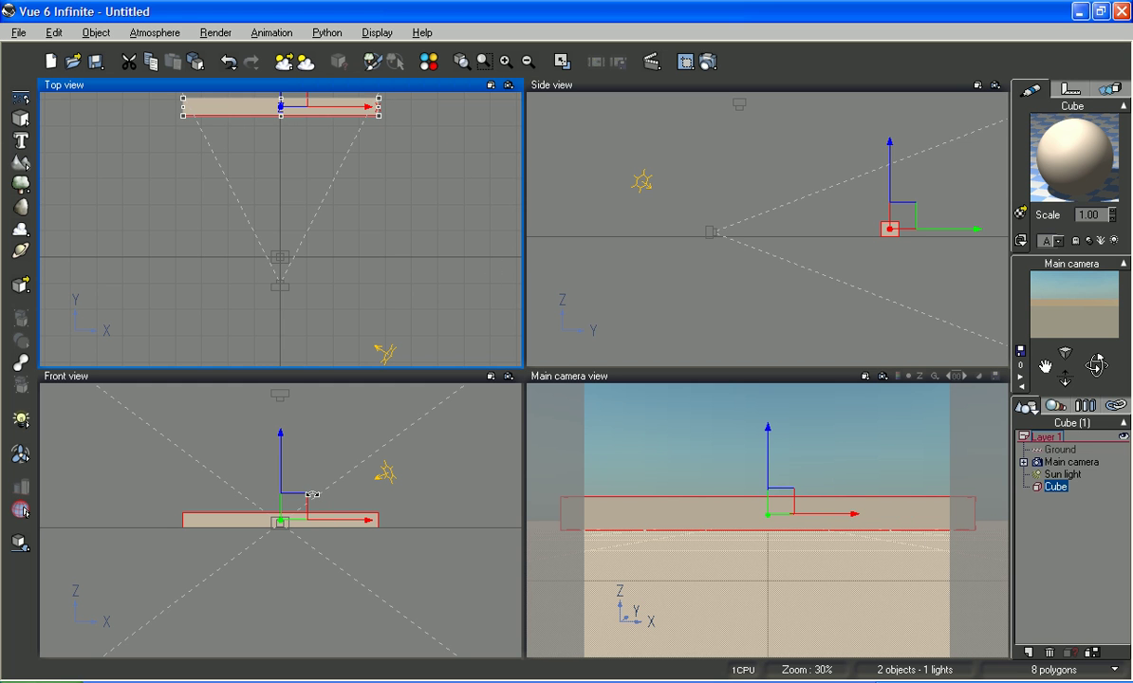
{"action": "left_click", "coordinate": [318, 522]}
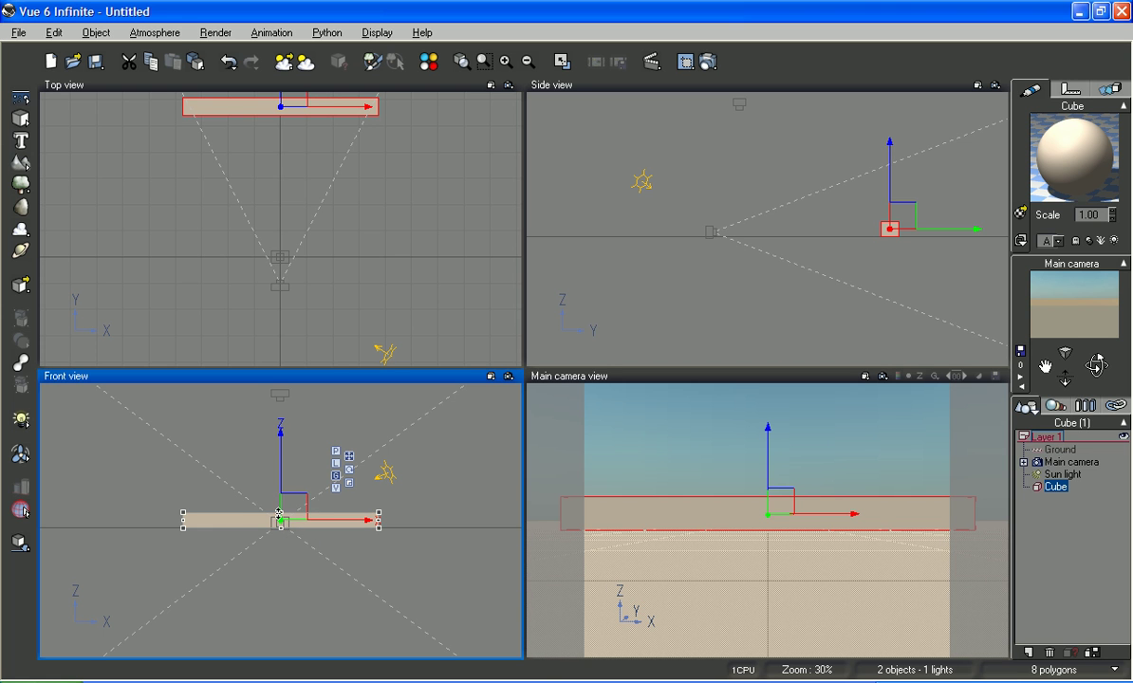
- Lower the slab slightly in Front view, then deepen it backward and widen both sides in Top view
{"action": "left_click_drag", "start_coordinate": [280, 513], "coordinate": [283, 526]}
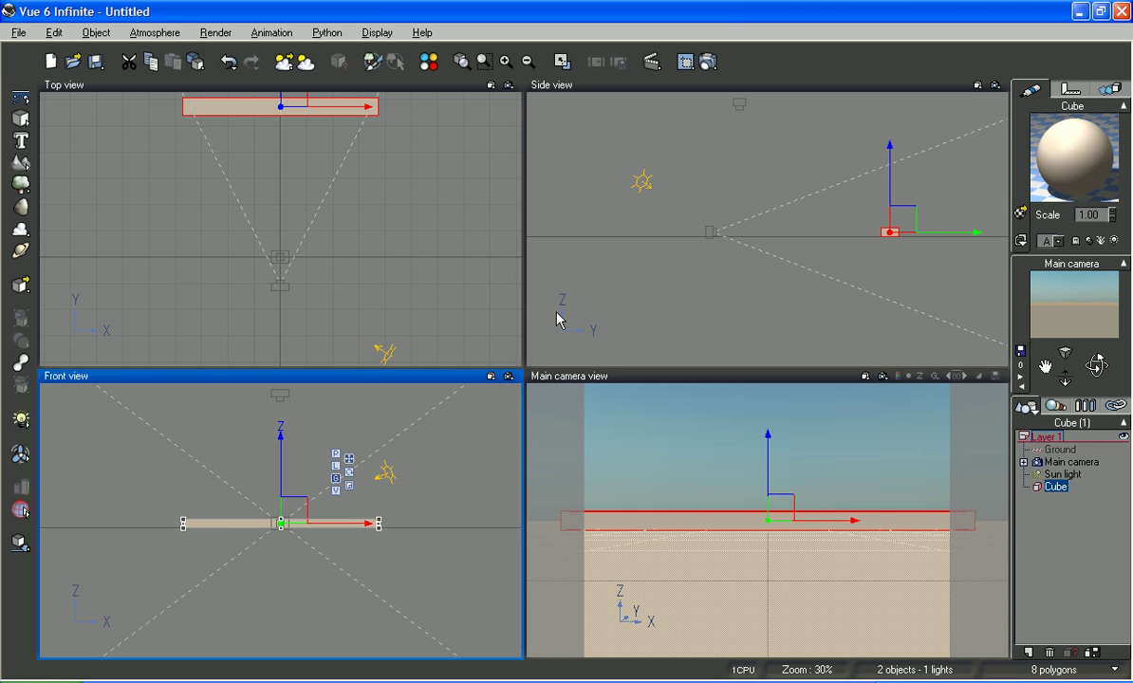
{"action": "left_click", "coordinate": [528, 61]}
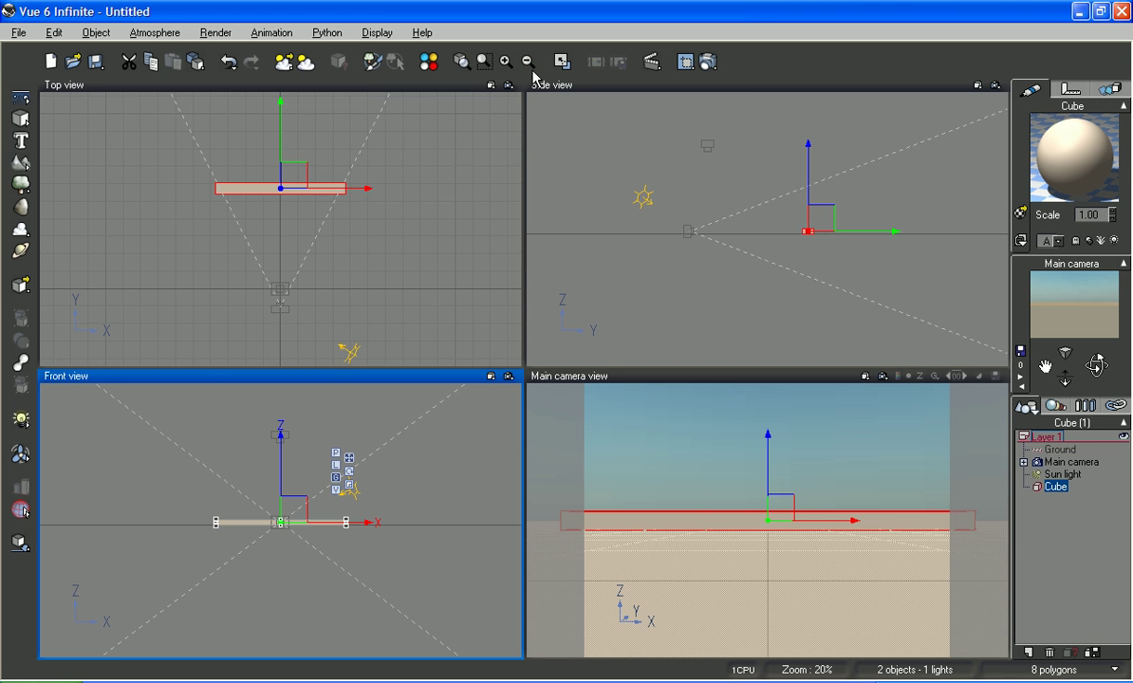
{"action": "left_click", "coordinate": [283, 189]}
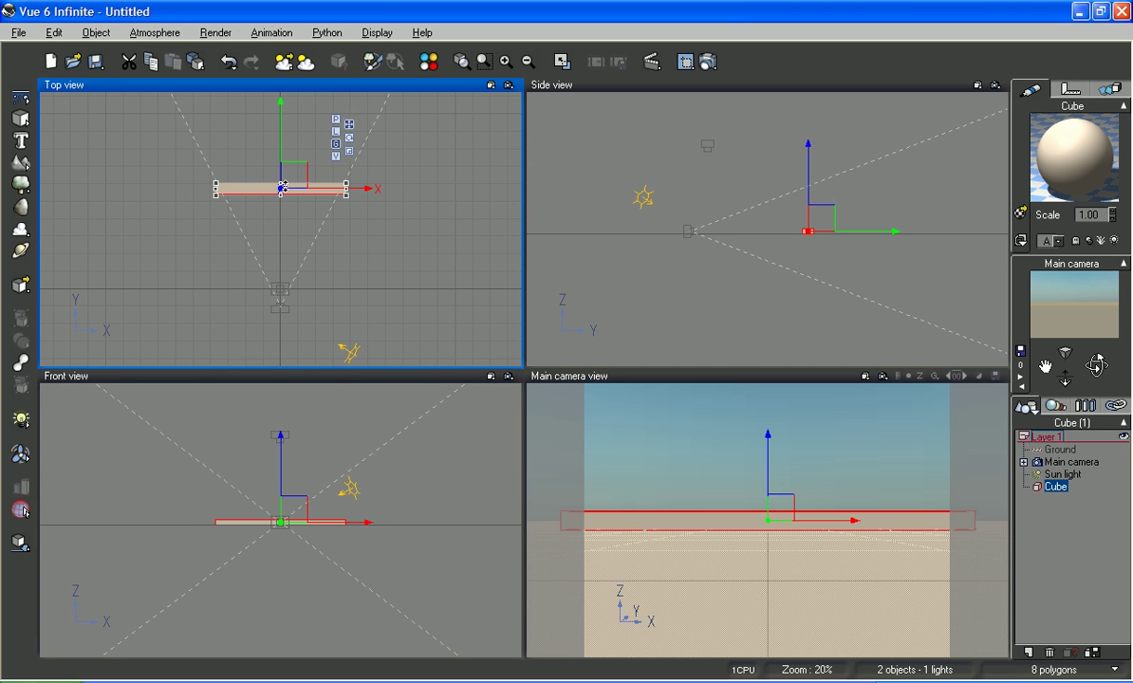
{"action": "left_click_drag", "start_coordinate": [281, 187], "coordinate": [281, 150]}
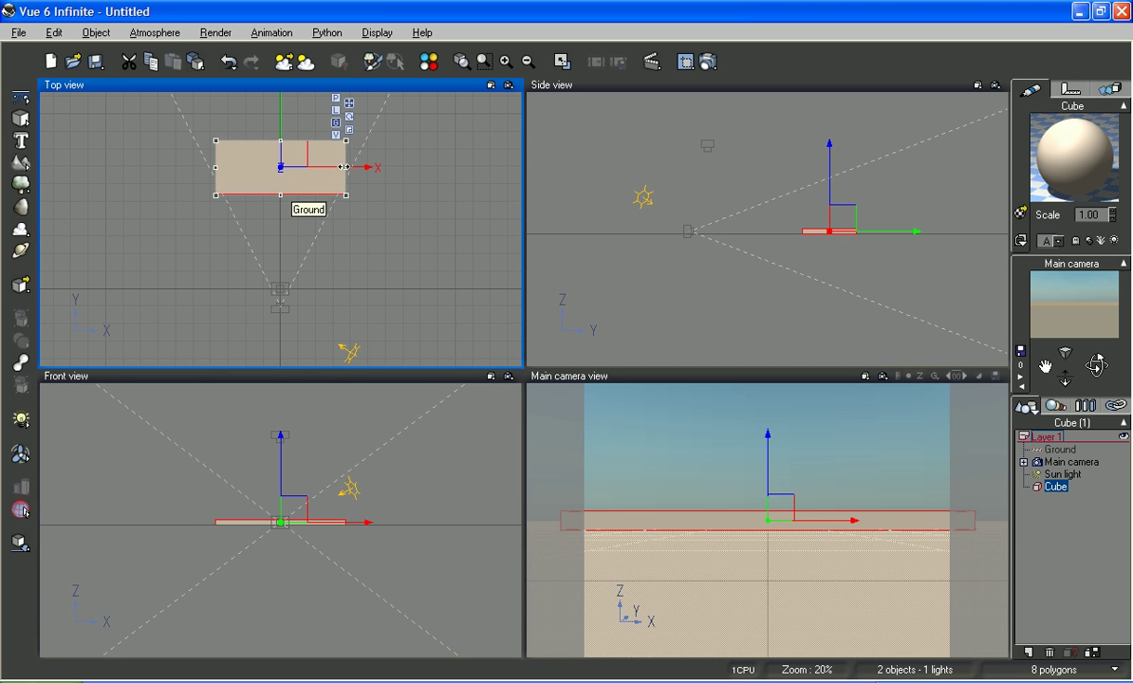
{"action": "left_click_drag", "start_coordinate": [347, 168], "coordinate": [366, 171]}
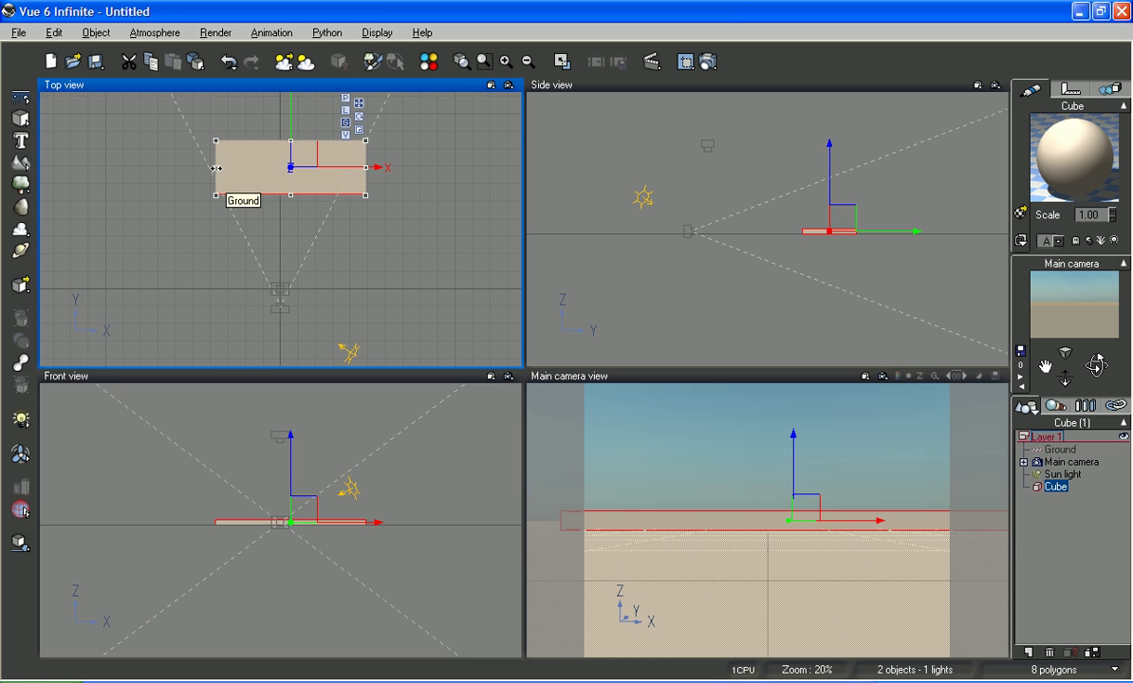
{"action": "left_click_drag", "start_coordinate": [216, 169], "coordinate": [192, 169]}
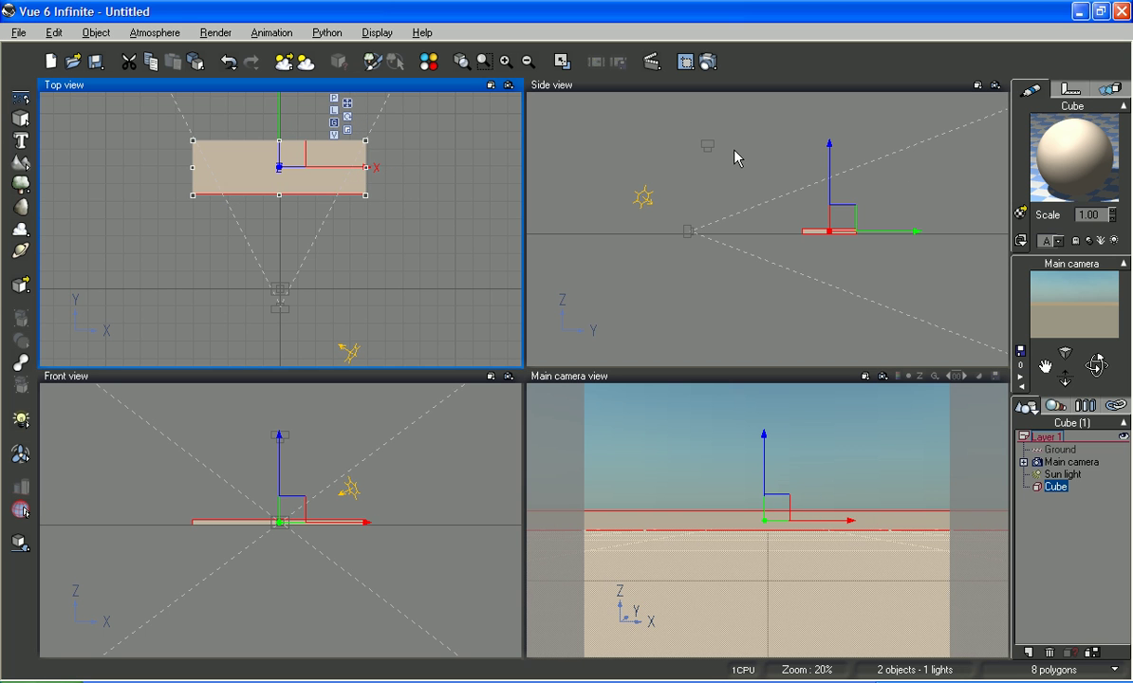
- Change the slab's material type to EcoSystem and show its population settings
{"action": "double_click", "coordinate": [1059, 161]}
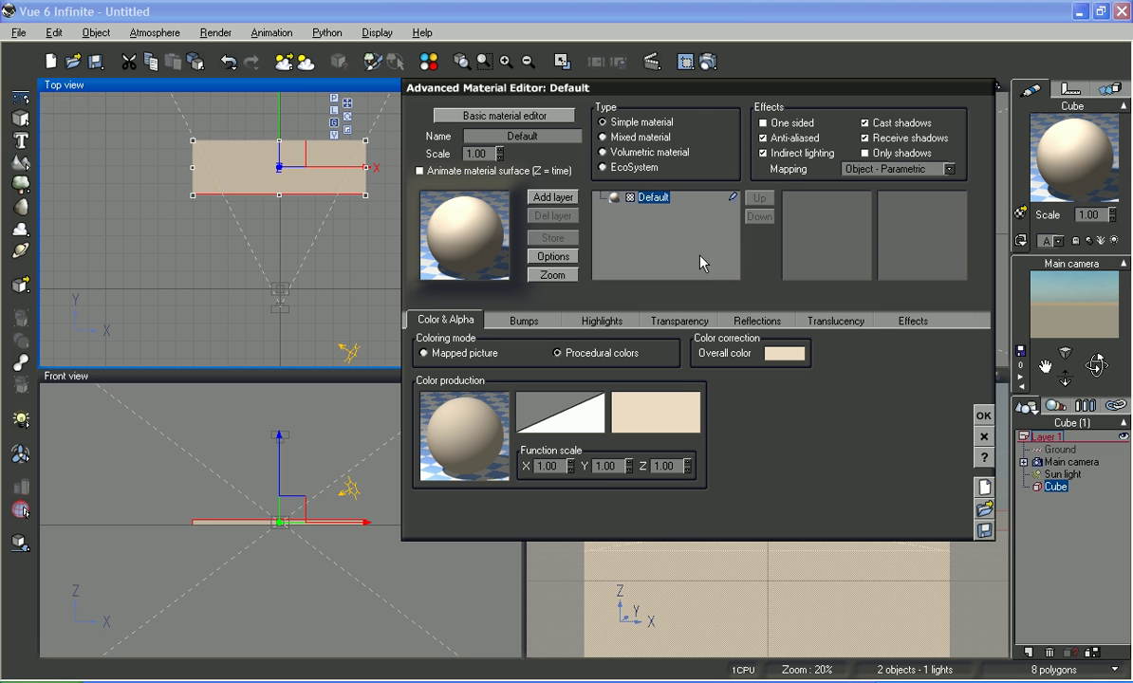
{"action": "left_click", "coordinate": [604, 168]}
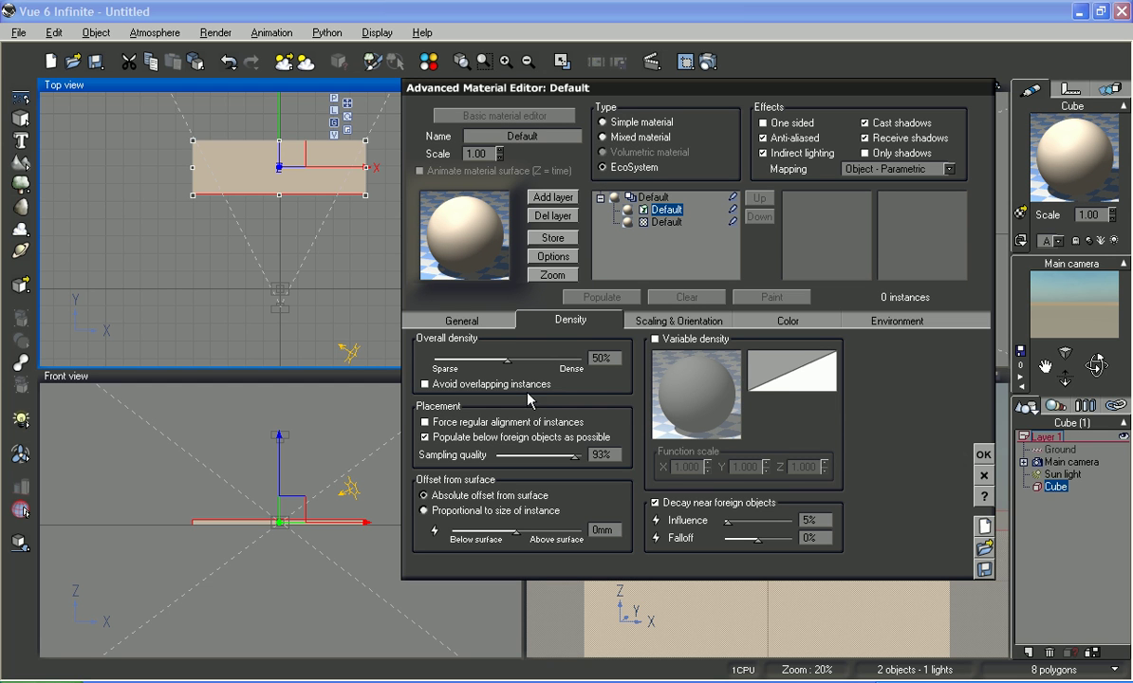
{"action": "left_click", "coordinate": [441, 319]}
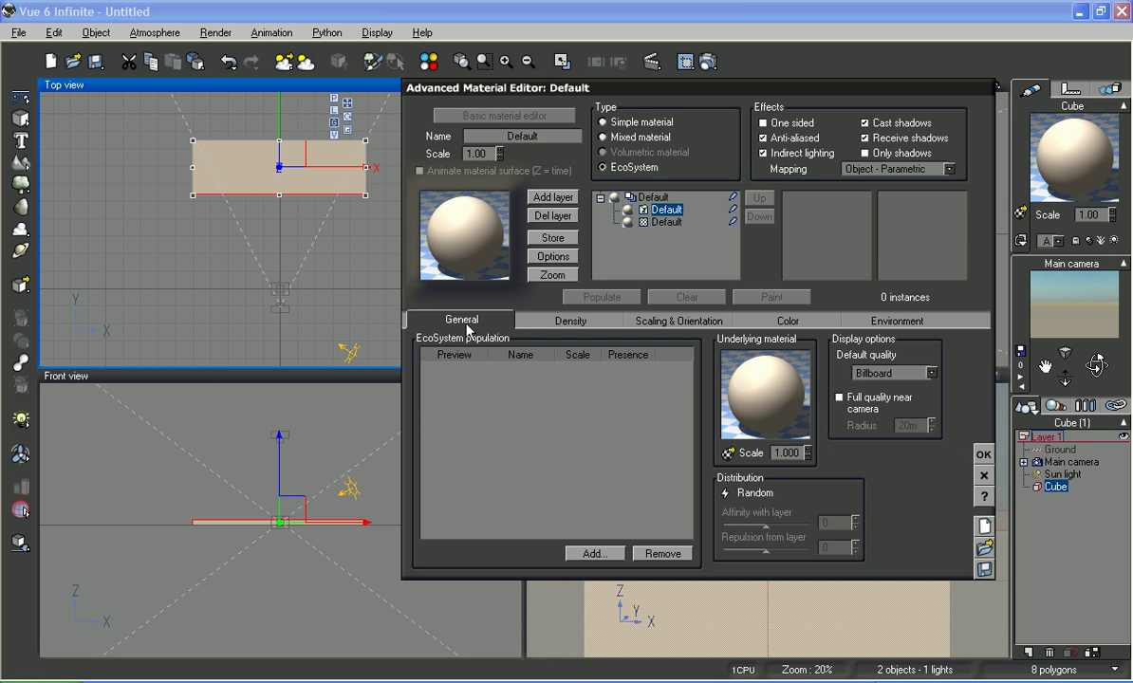
- Add Fir Tree from the Trees collection to the EcoSystem population
{"action": "left_click", "coordinate": [584, 554]}
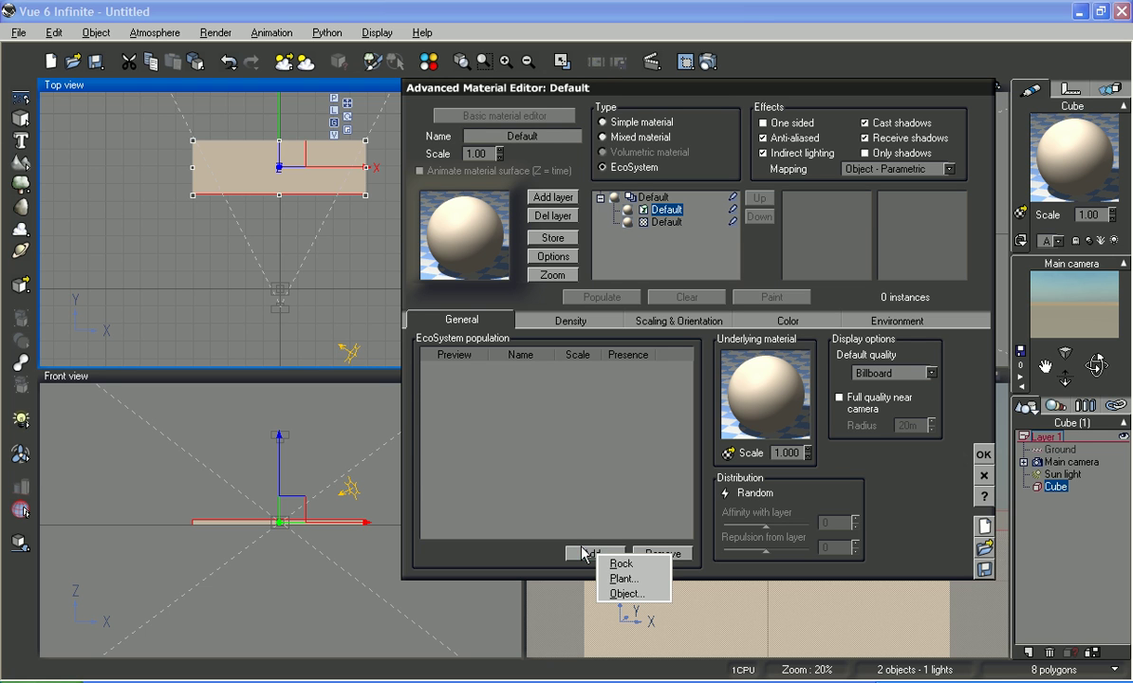
{"action": "left_click", "coordinate": [619, 579]}
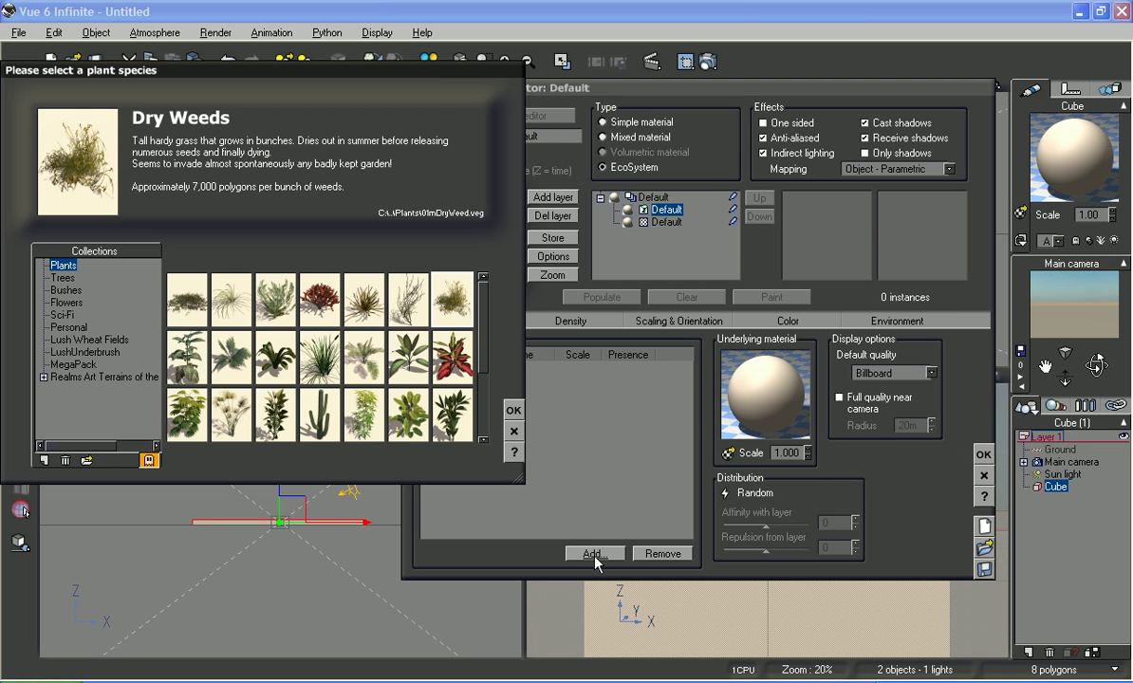
{"action": "left_click", "coordinate": [62, 277]}
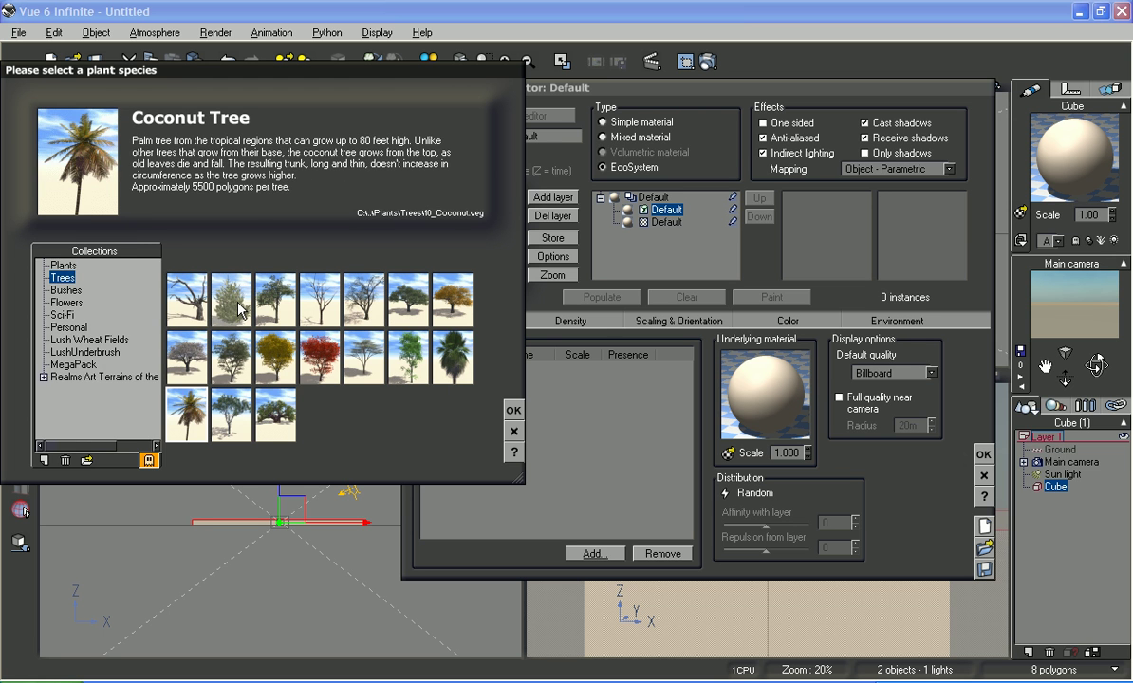
{"action": "left_click", "coordinate": [220, 297]}
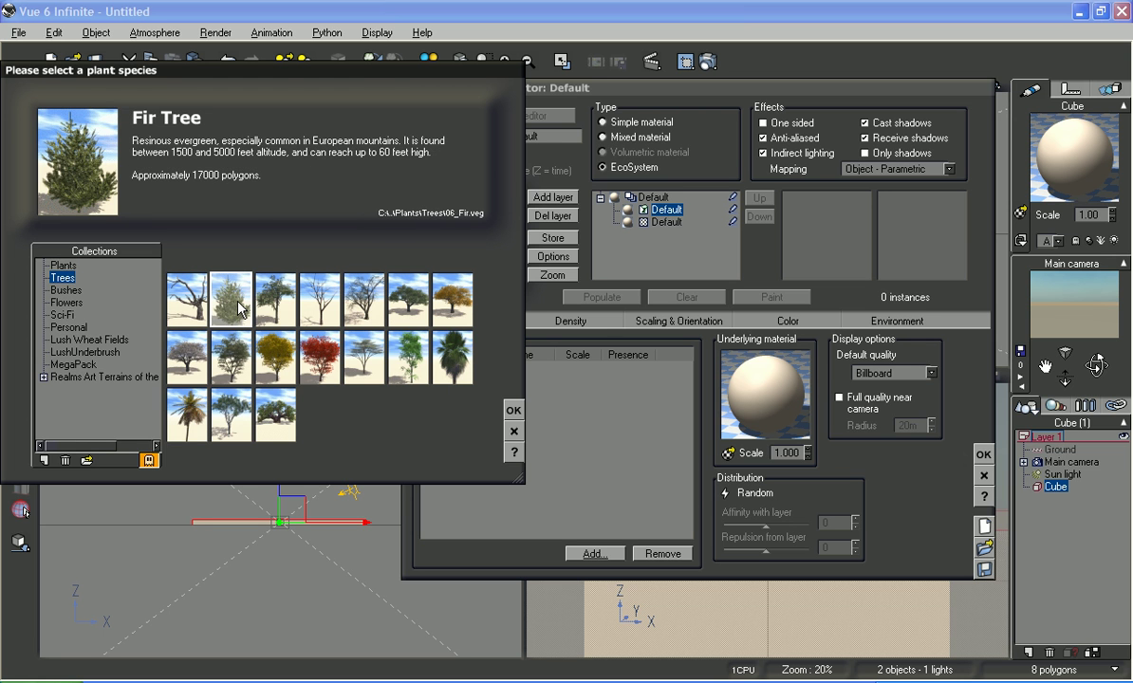
{"action": "left_click", "coordinate": [513, 410]}
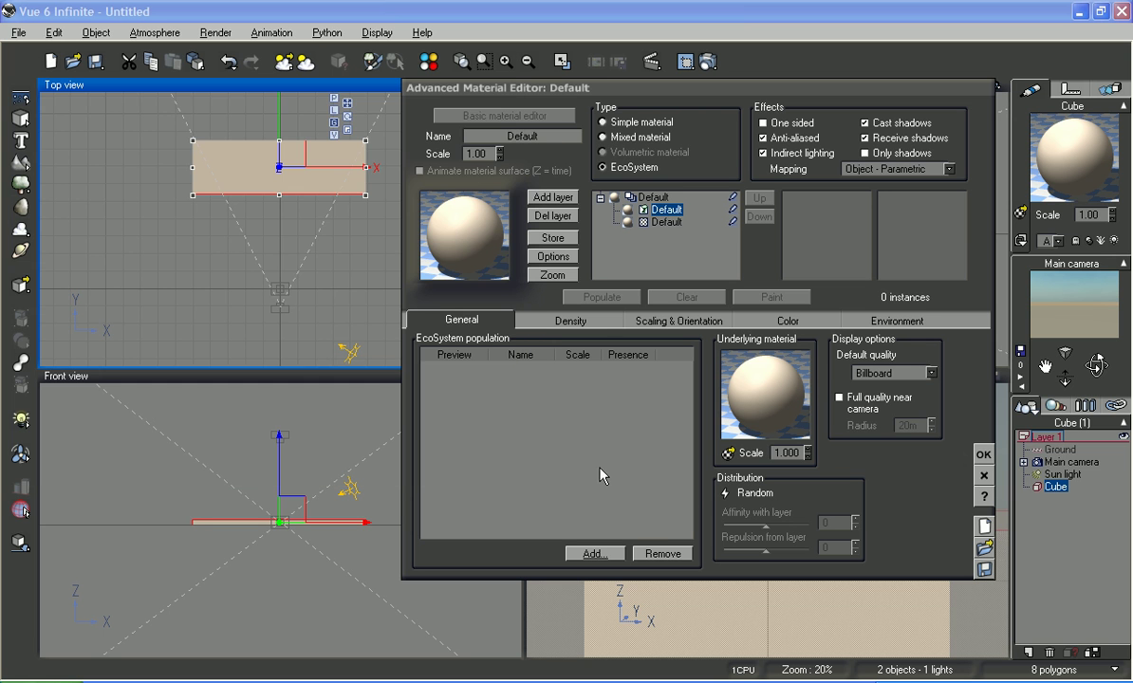
- Add Rural Maple Tree as a second plant species in the EcoSystem
{"action": "left_click", "coordinate": [605, 561]}
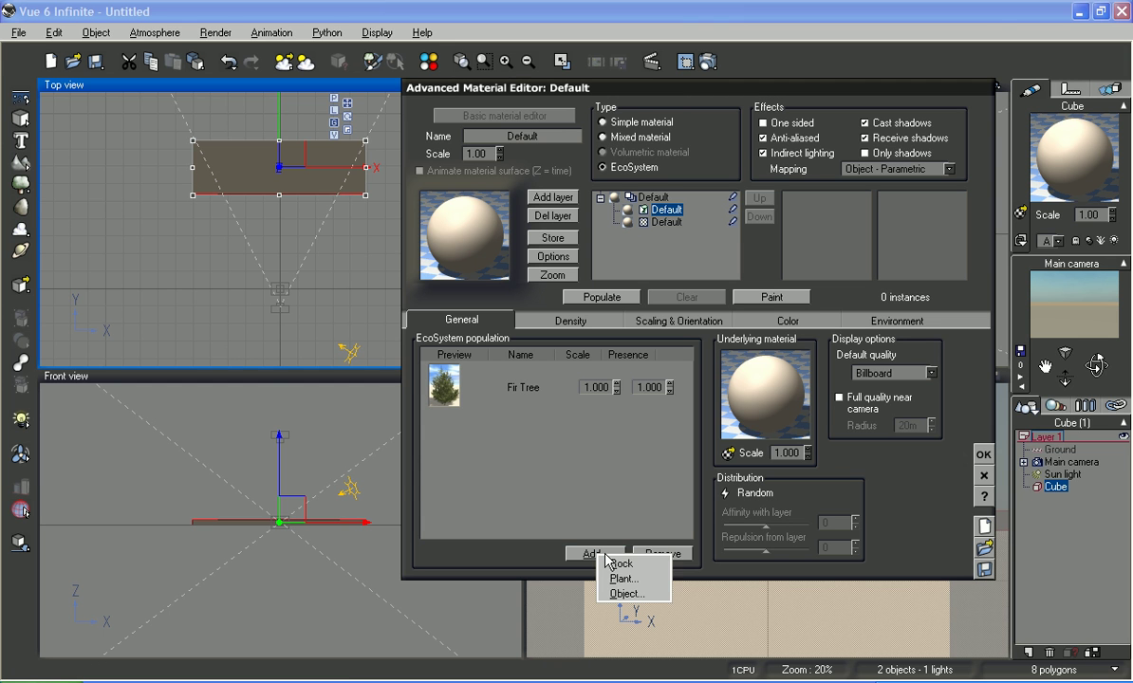
{"action": "left_click", "coordinate": [608, 579]}
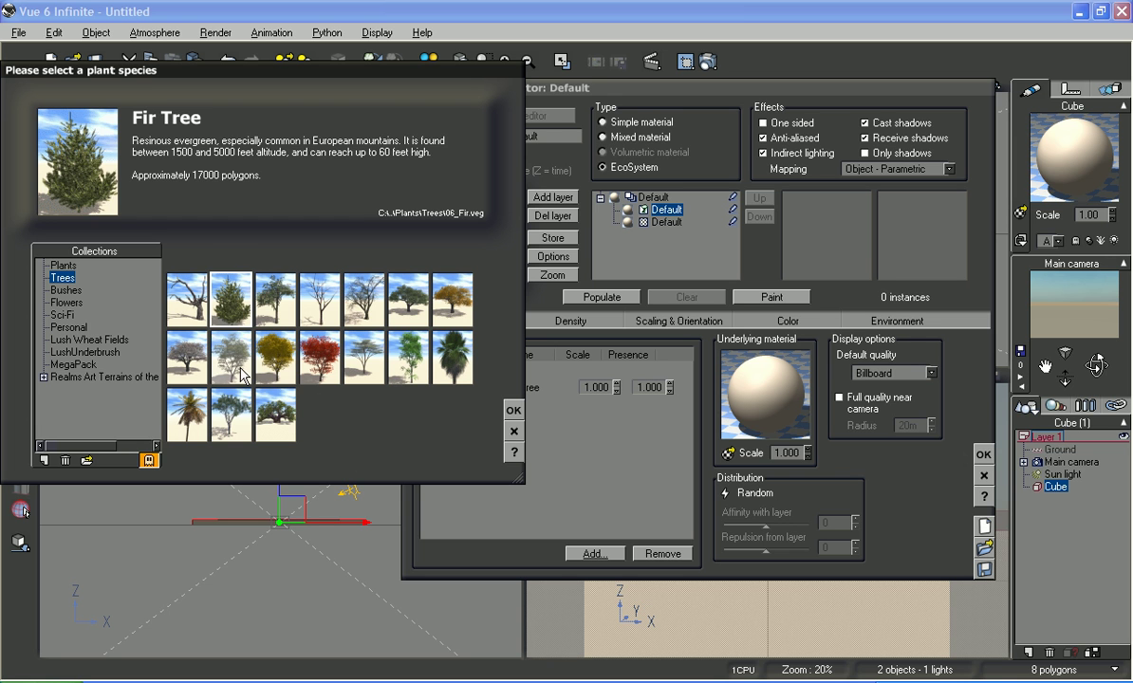
{"action": "mouse_move", "coordinate": [242, 375]}
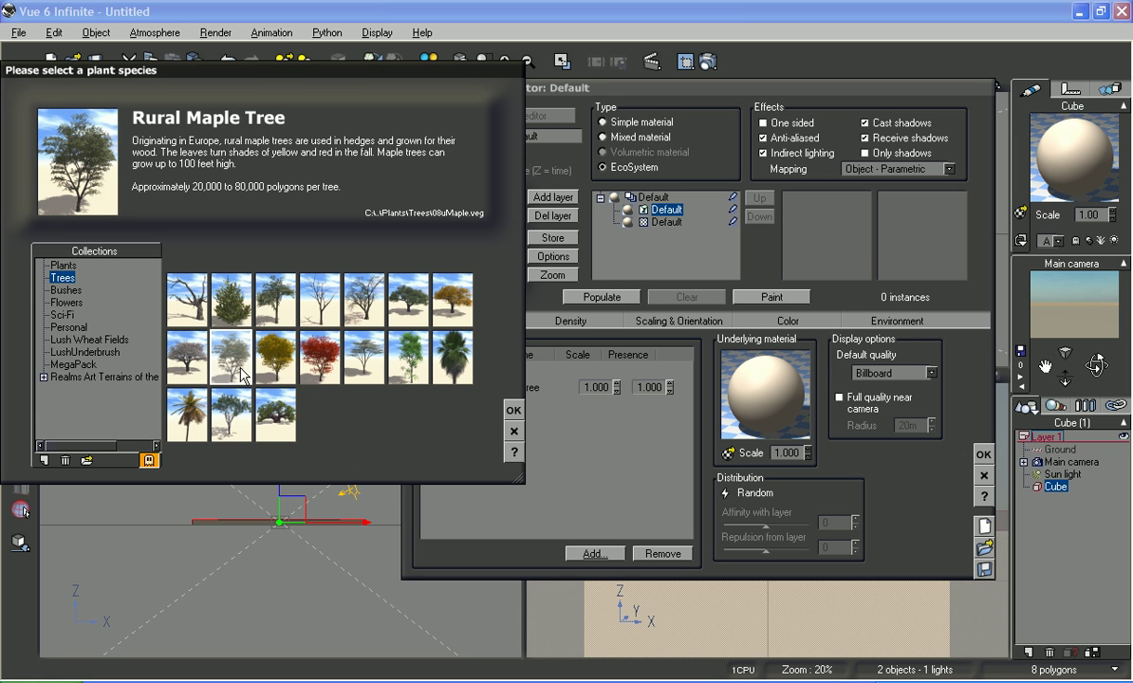
{"action": "left_click", "coordinate": [513, 413]}
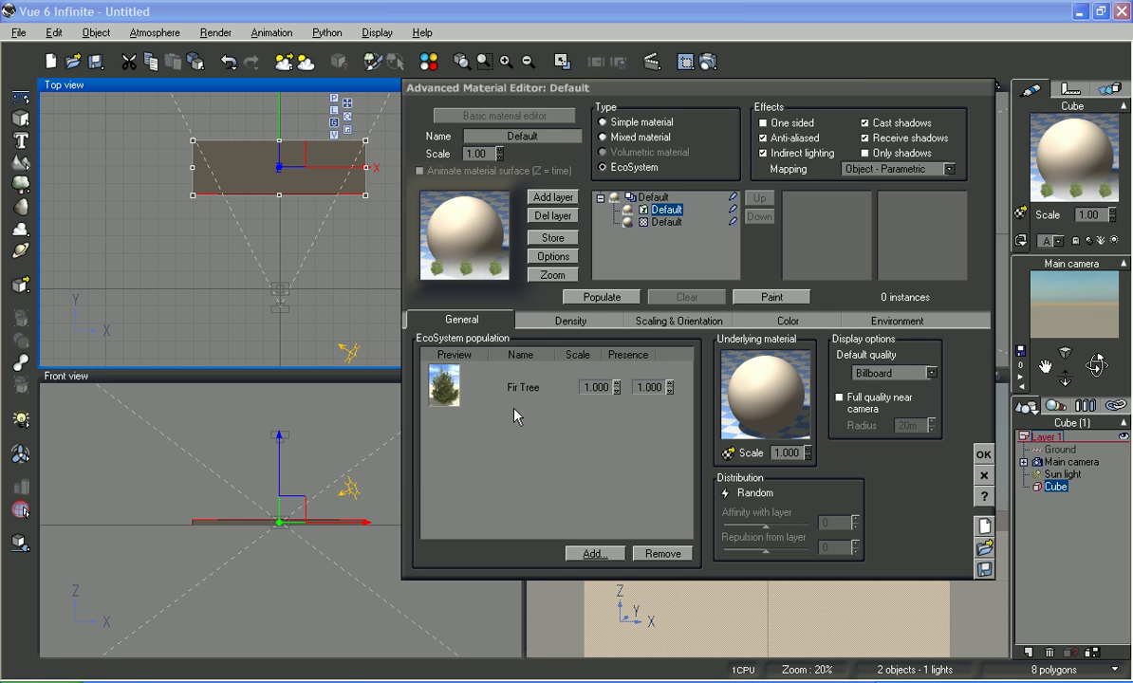
- Populate the slab with the chosen trees and close the material editor
{"action": "left_click", "coordinate": [602, 297]}
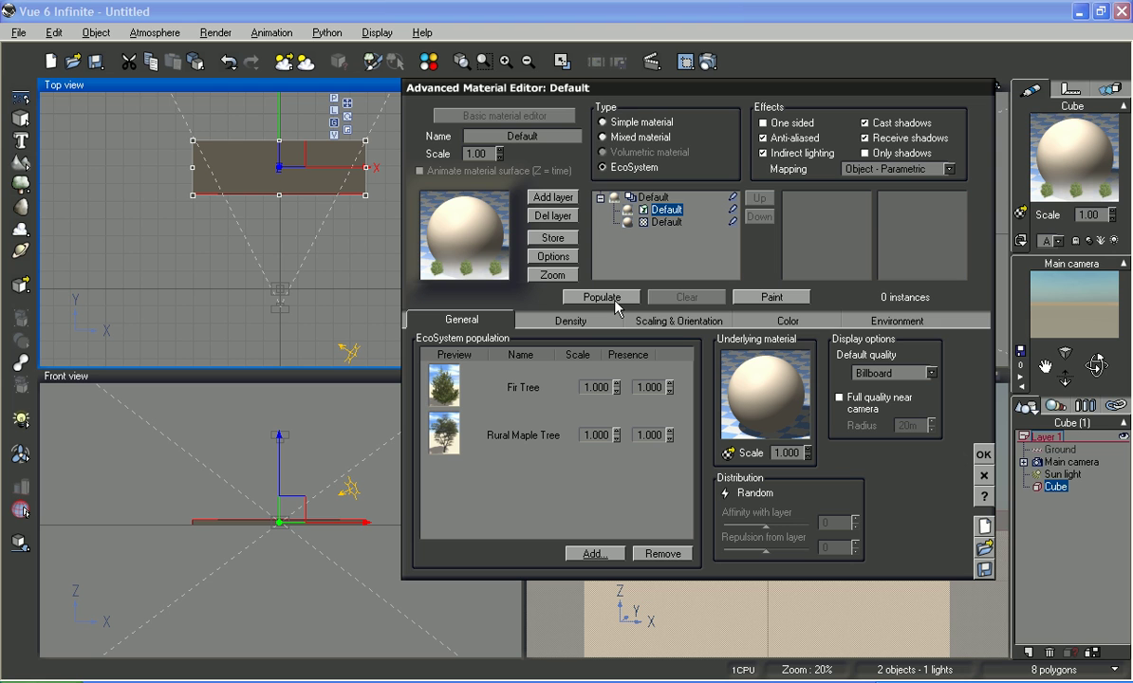
{"action": "left_click", "coordinate": [615, 301]}
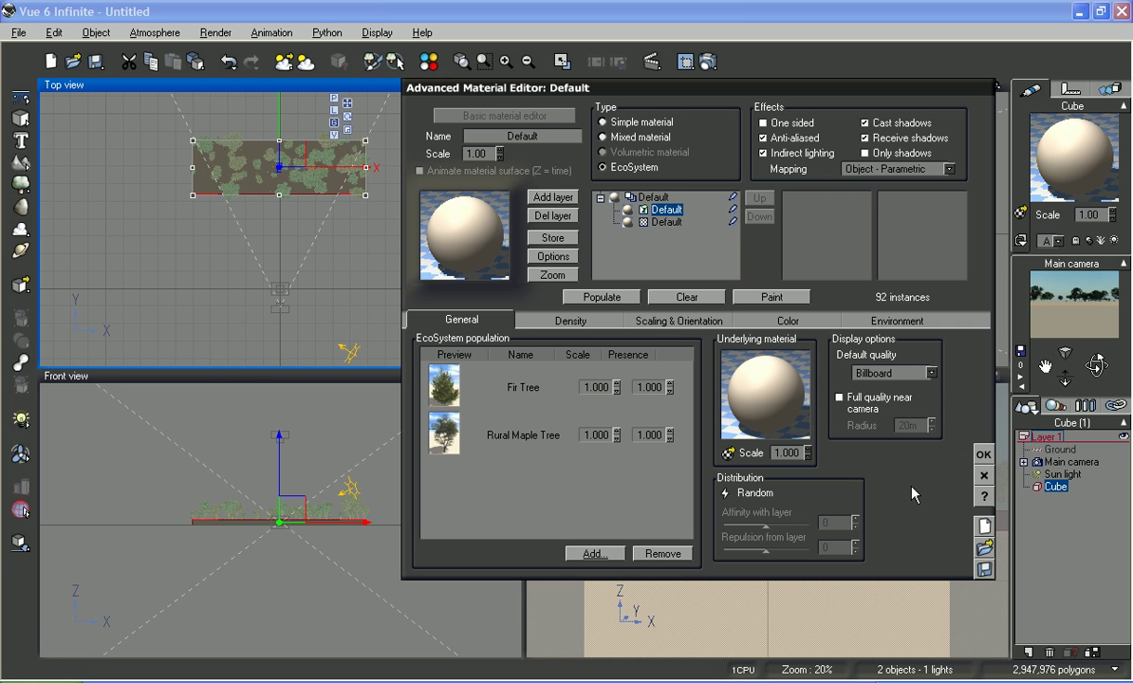
{"action": "left_click", "coordinate": [986, 455]}
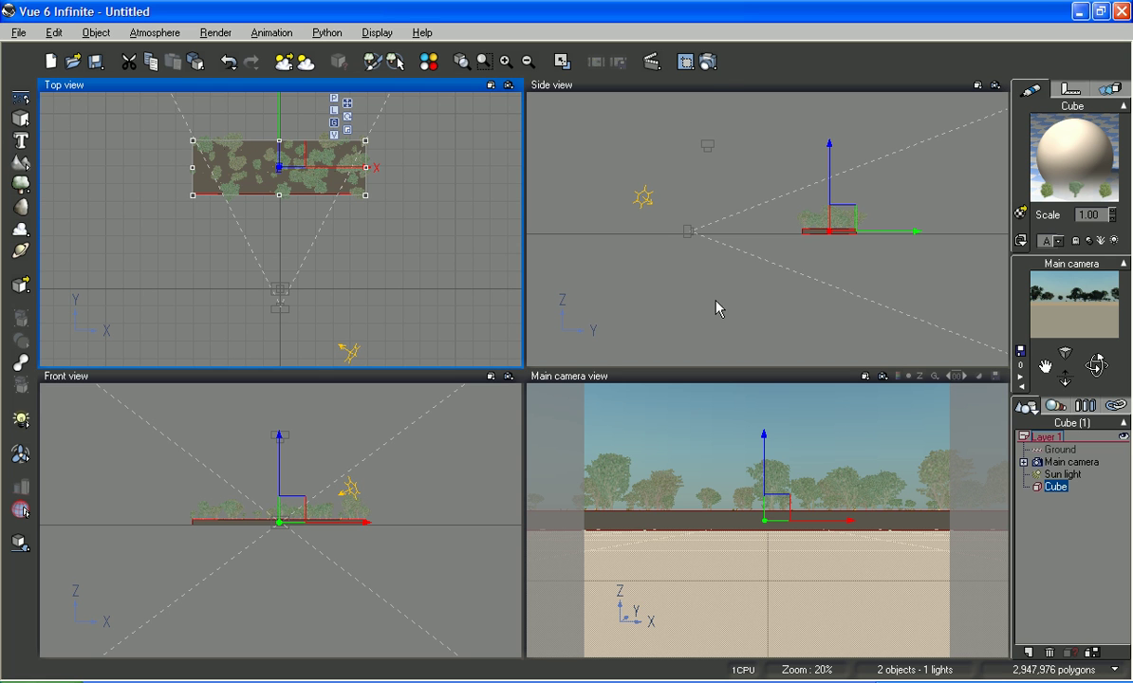
- Render the scene with the Final quality preset from Render Options
{"action": "left_click", "coordinate": [707, 61]}
{"action": "left_click", "coordinate": [722, 94]}
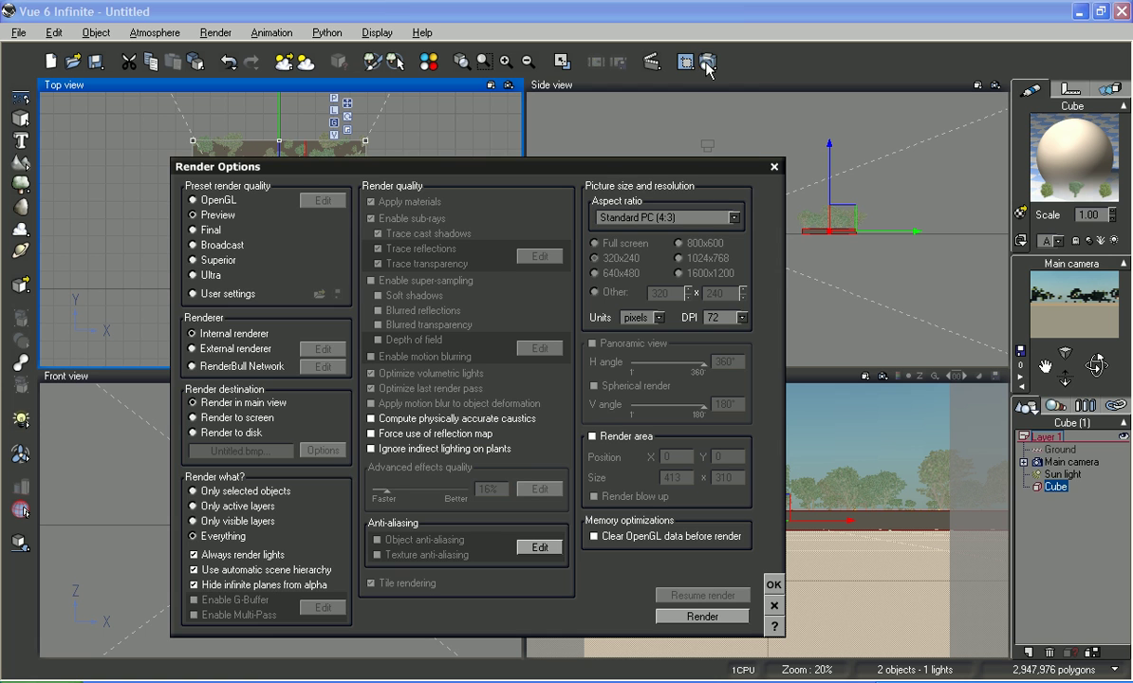
{"action": "left_click", "coordinate": [193, 231]}
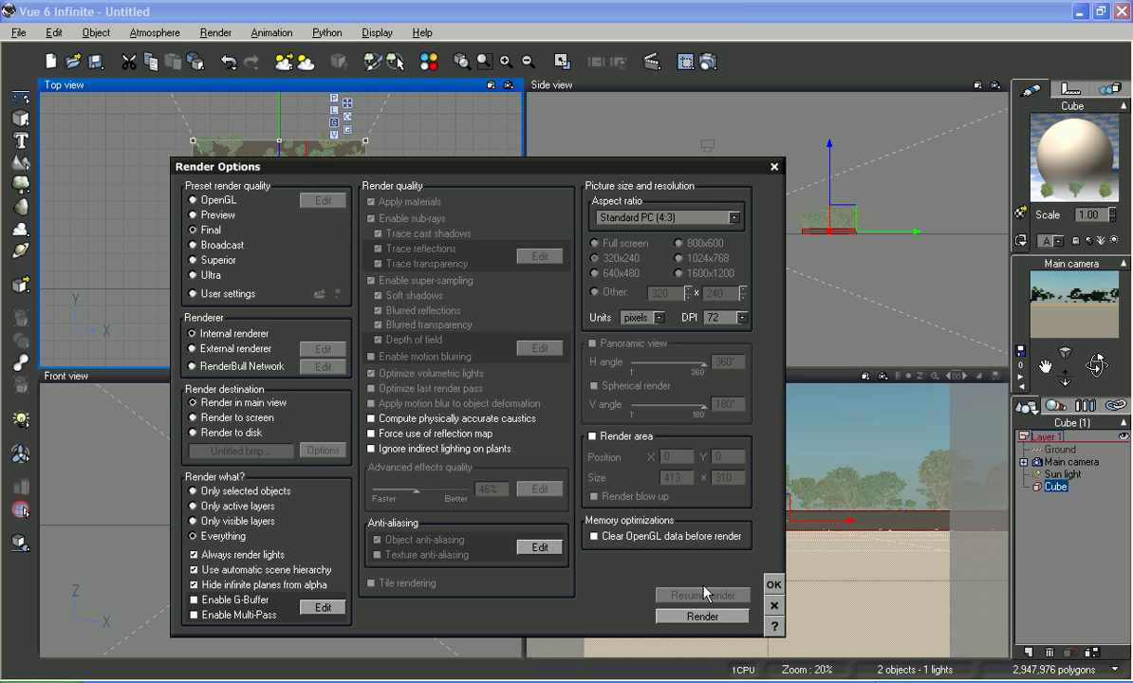
{"action": "left_click", "coordinate": [704, 618]}
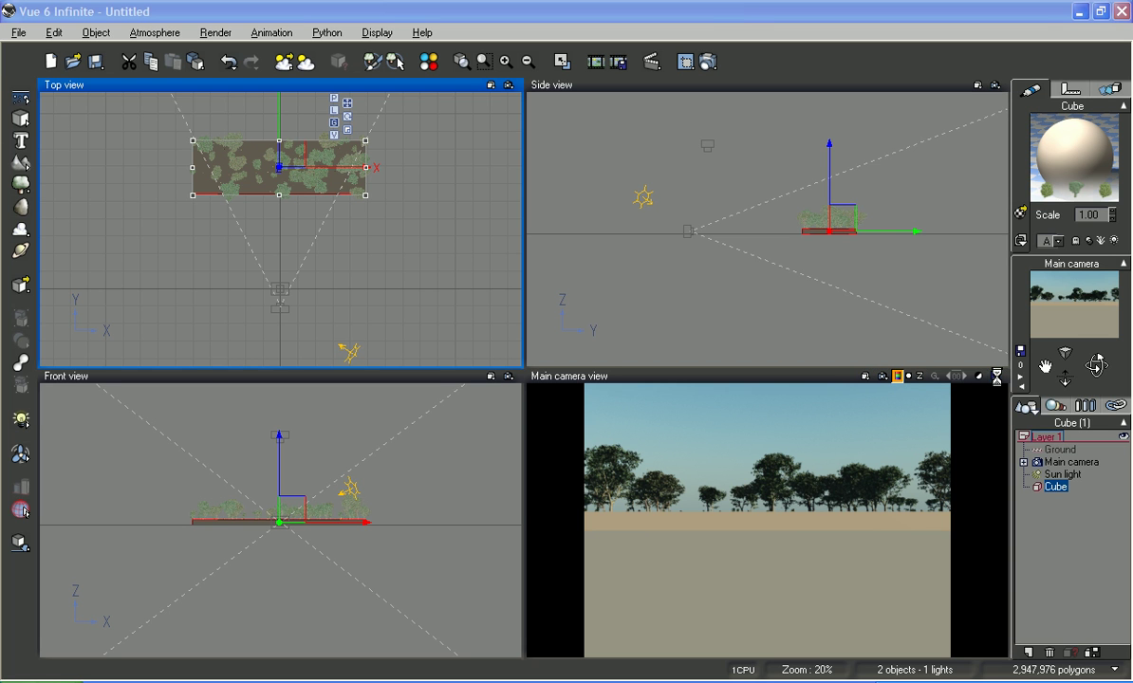
- Save the render as Trees.bmp on the Desktop, then save its alpha-channel view as well
{"action": "left_click", "coordinate": [996, 377]}
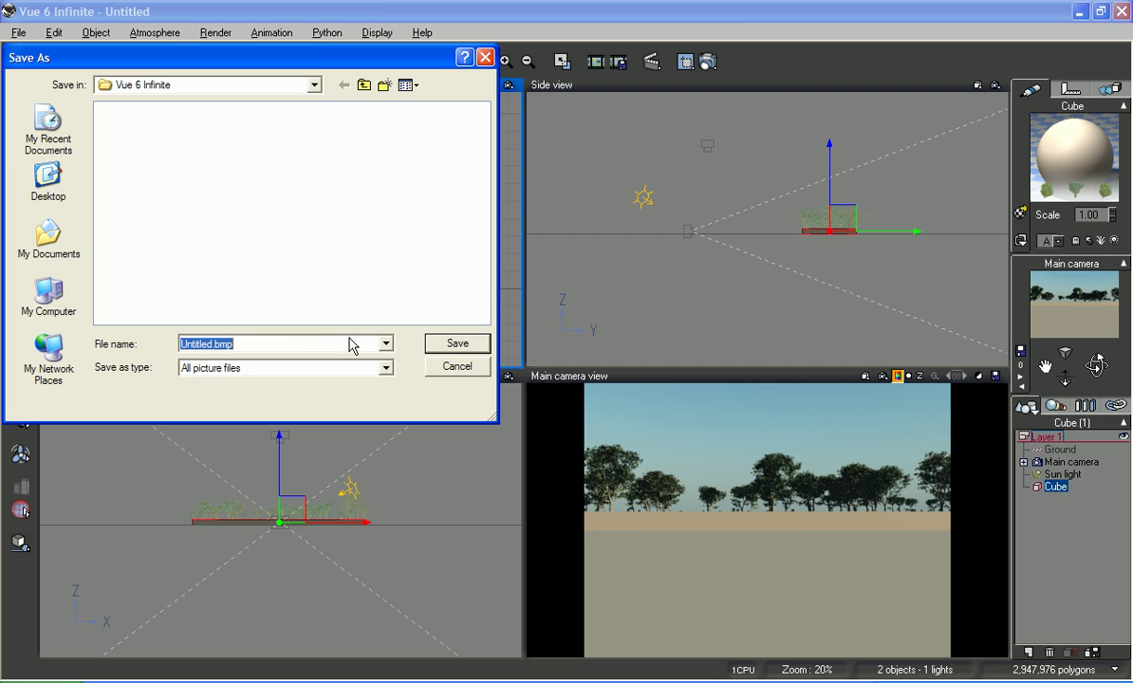
{"action": "left_click", "coordinate": [50, 176]}
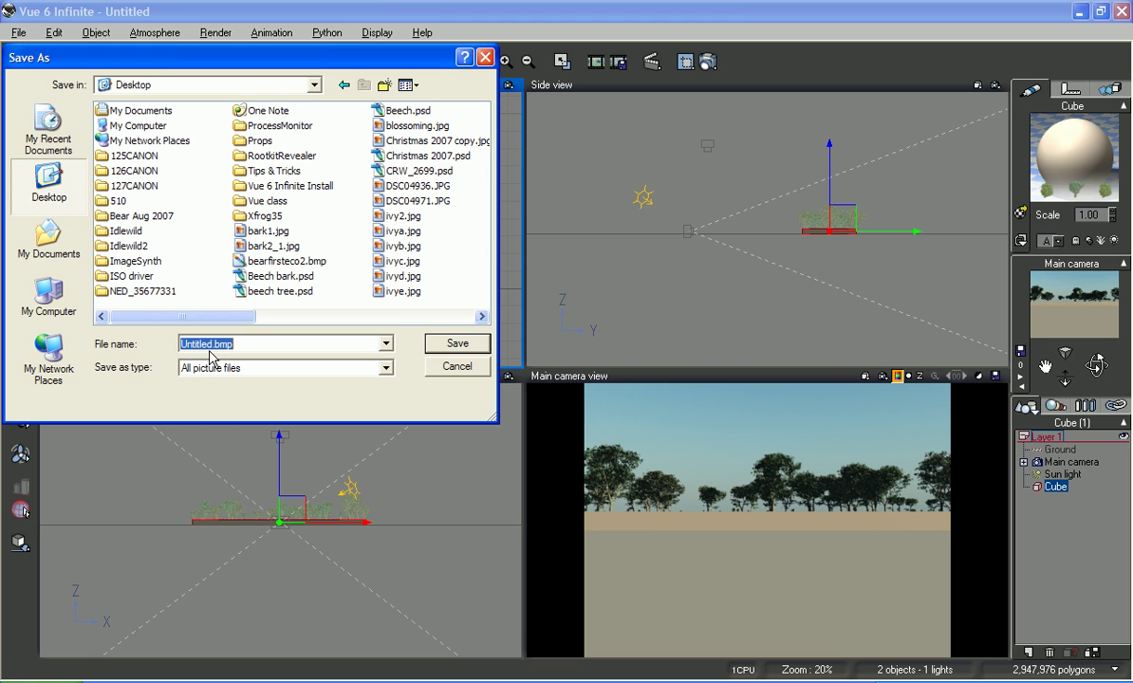
{"action": "double_click", "coordinate": [208, 344]}
{"action": "type", "text": "y"}
{"action": "key", "text": "BackSpace"}
{"action": "type", "text": "Trees"}
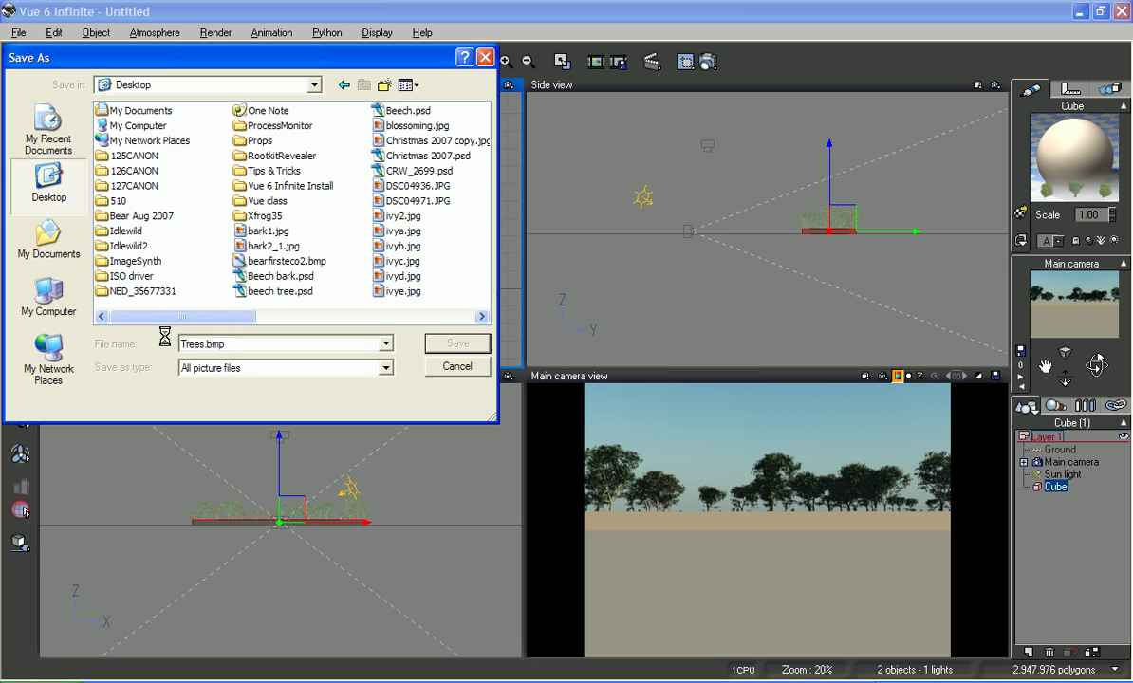
{"action": "key", "text": "Return"}
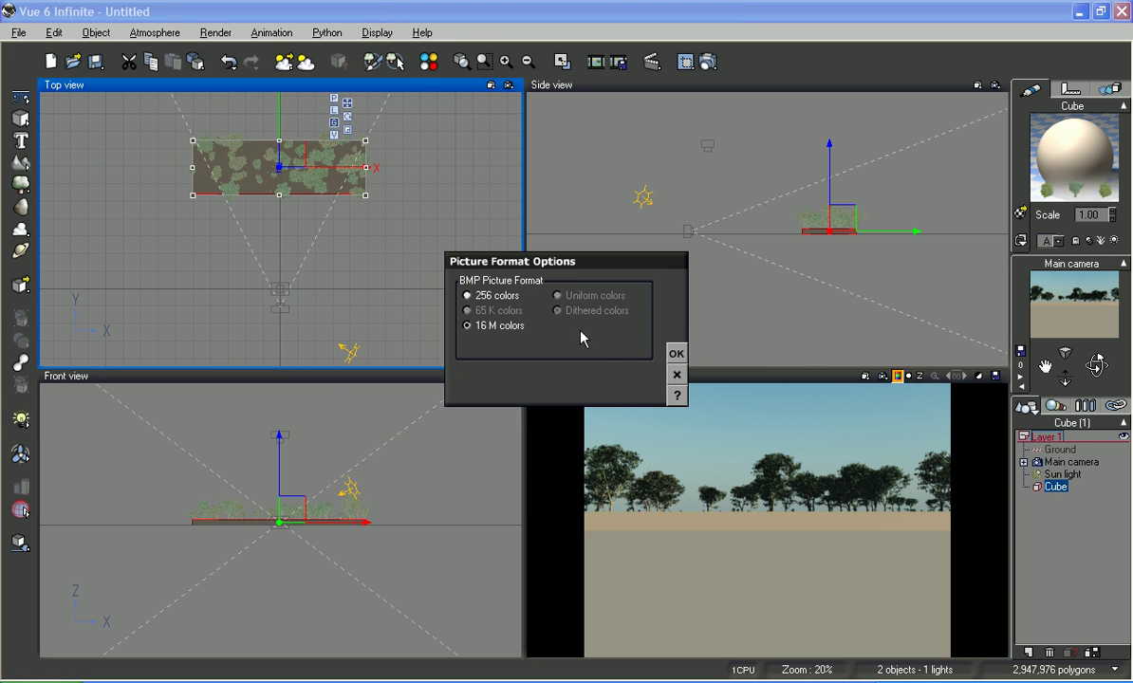
{"action": "left_click", "coordinate": [675, 355]}
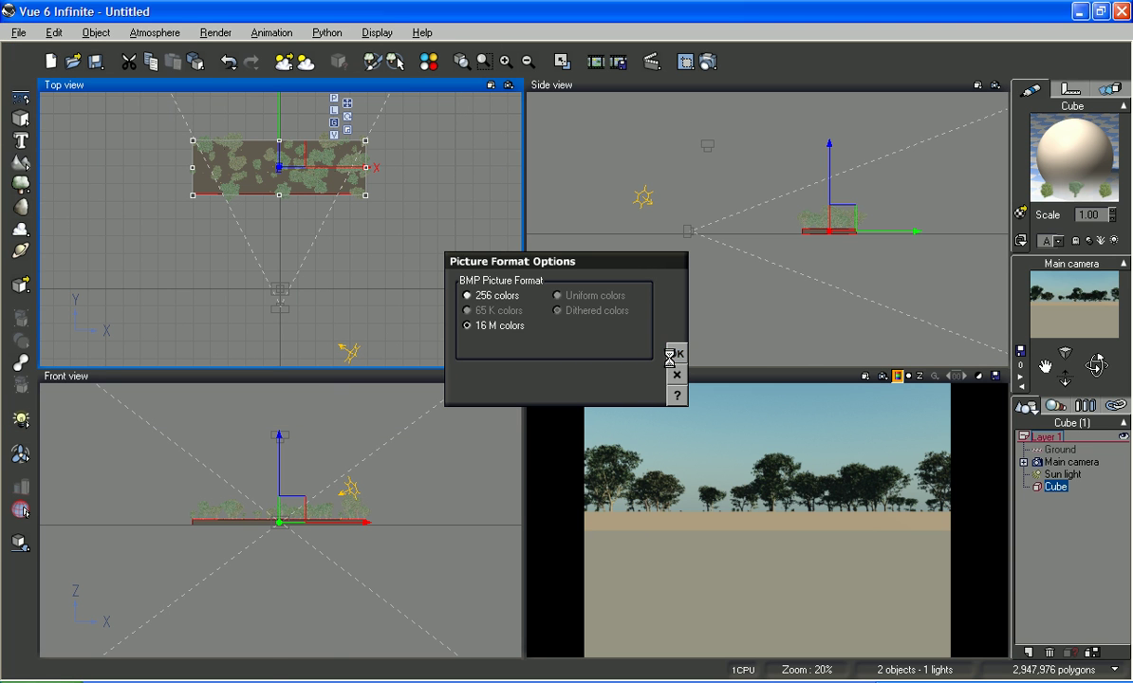
{"action": "left_click", "coordinate": [908, 377]}
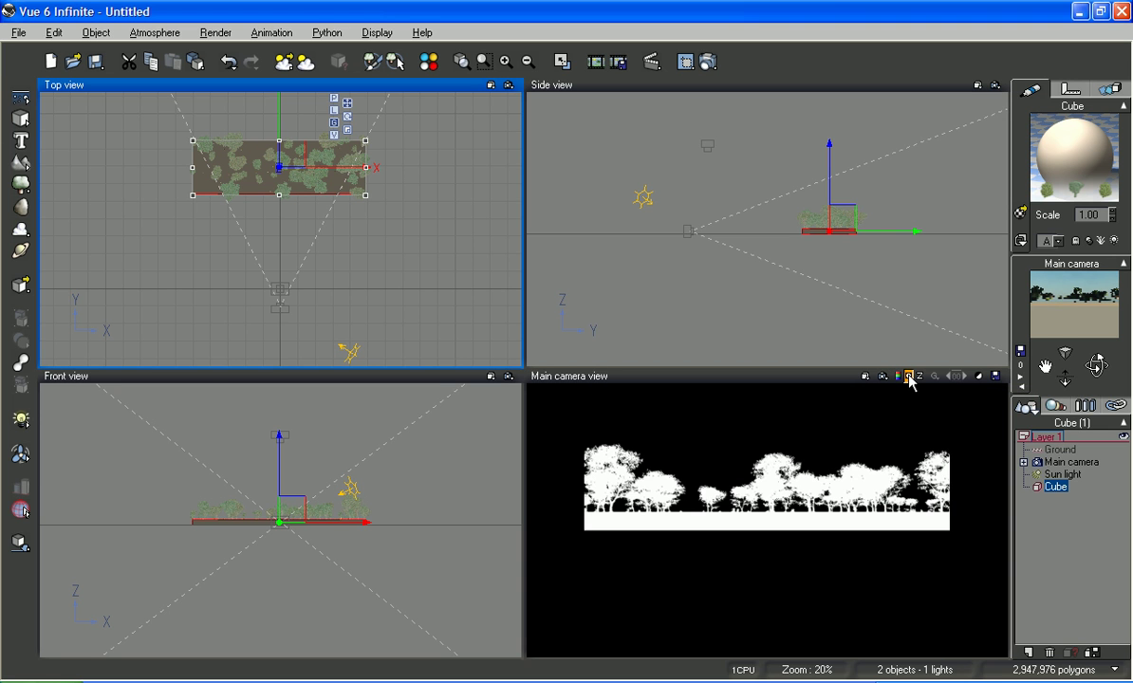
{"action": "left_click", "coordinate": [995, 377]}
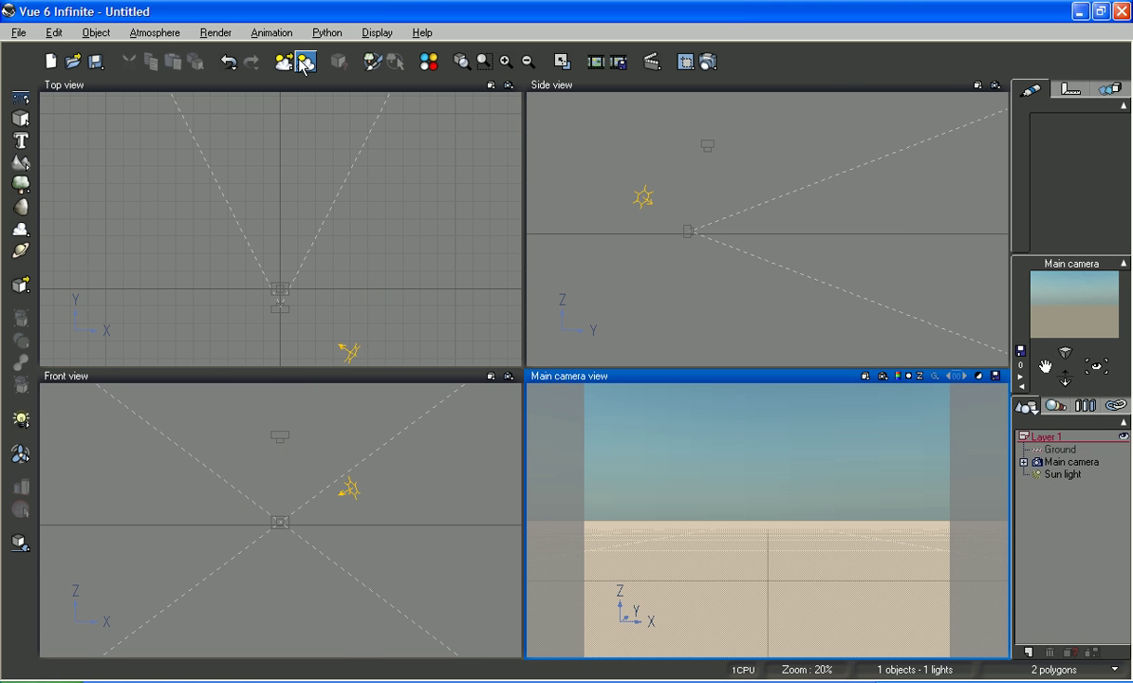
- Add an alpha plane to the scene via Object > Create
{"action": "left_click", "coordinate": [101, 34]}
{"action": "mouse_move", "coordinate": [112, 60]}
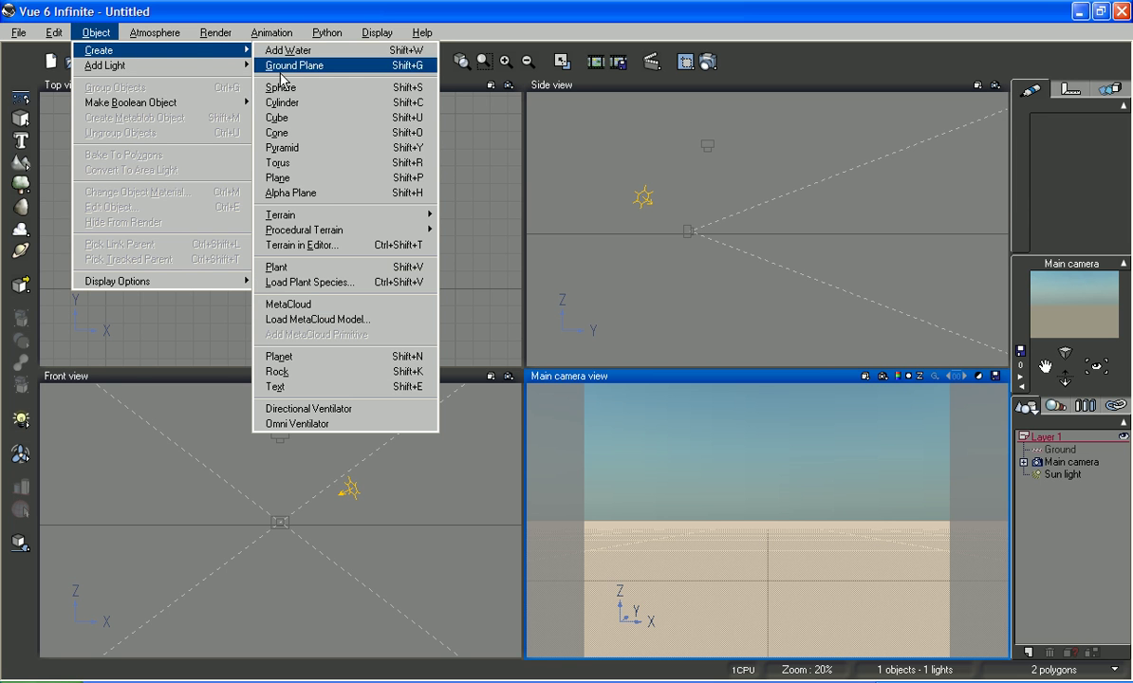
{"action": "left_click", "coordinate": [333, 200]}
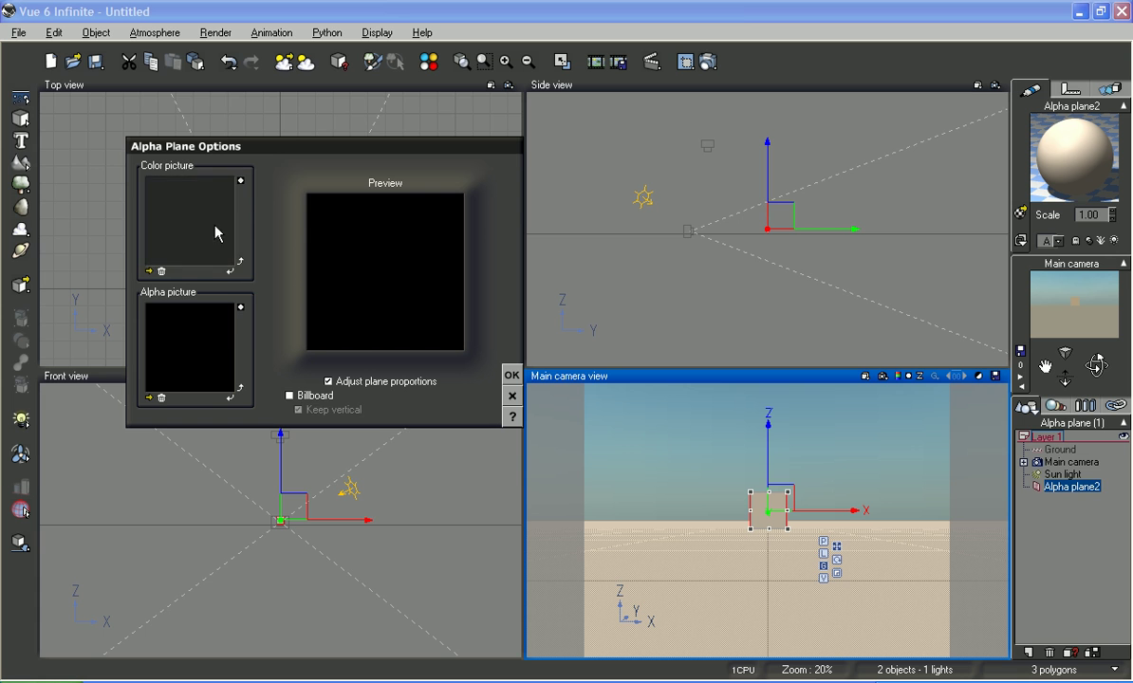
- Load Trees.bmp from the Desktop as the alpha plane's colour picture
{"action": "left_click", "coordinate": [150, 272]}
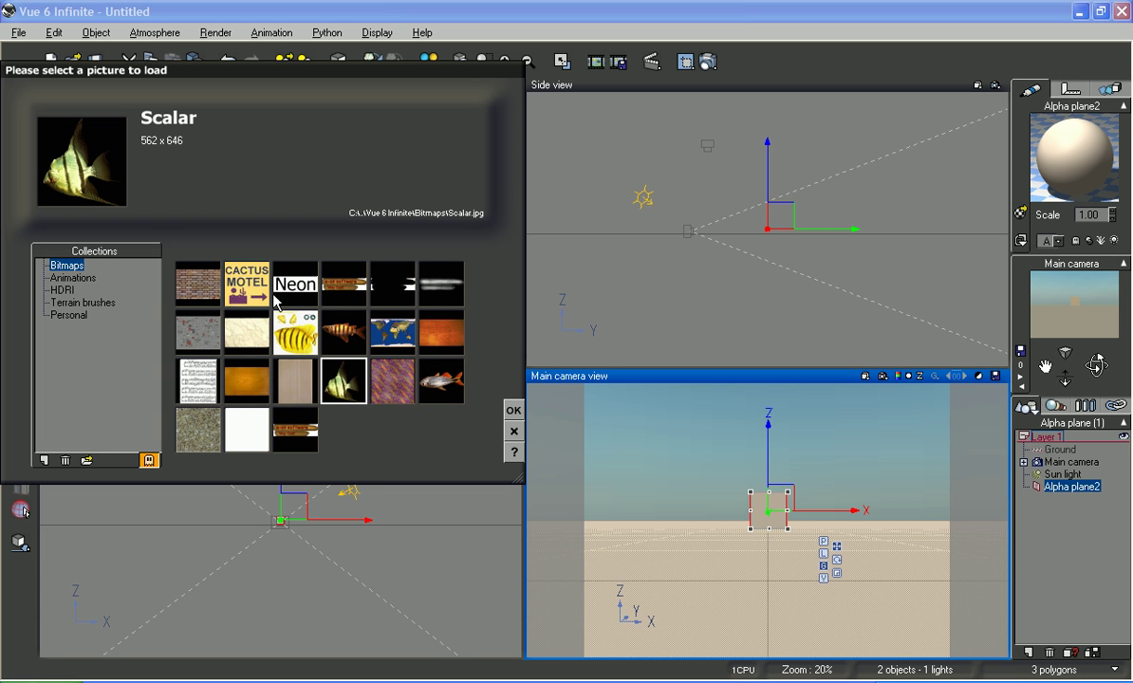
{"action": "left_click", "coordinate": [85, 460]}
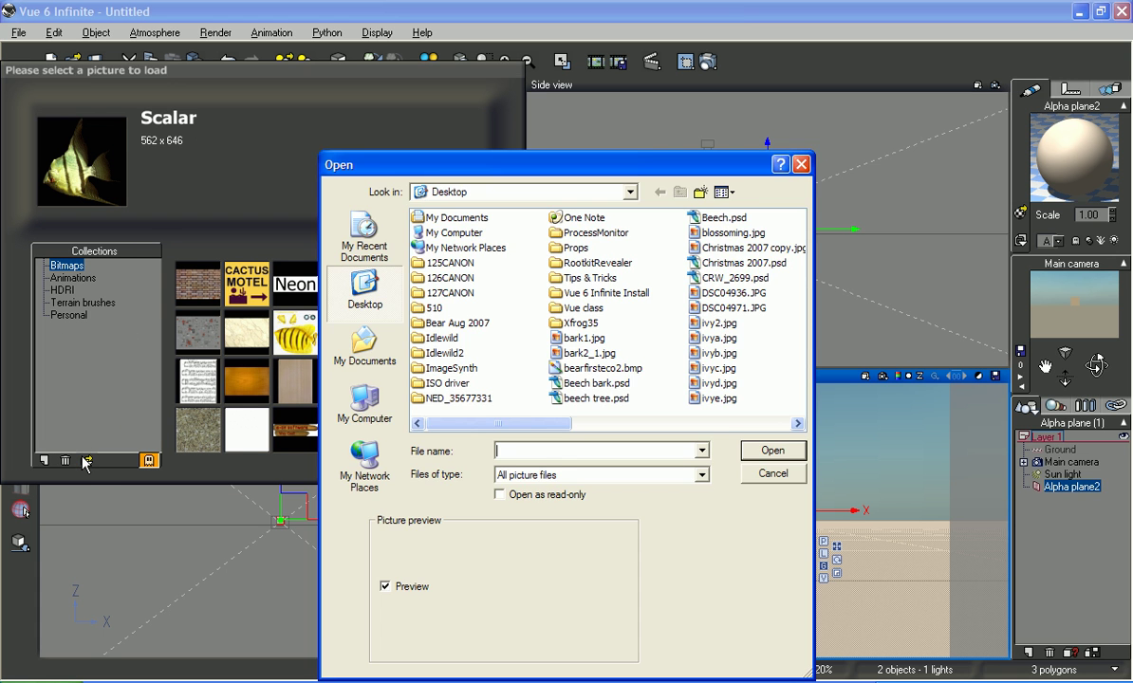
{"action": "type", "text": "tree"}
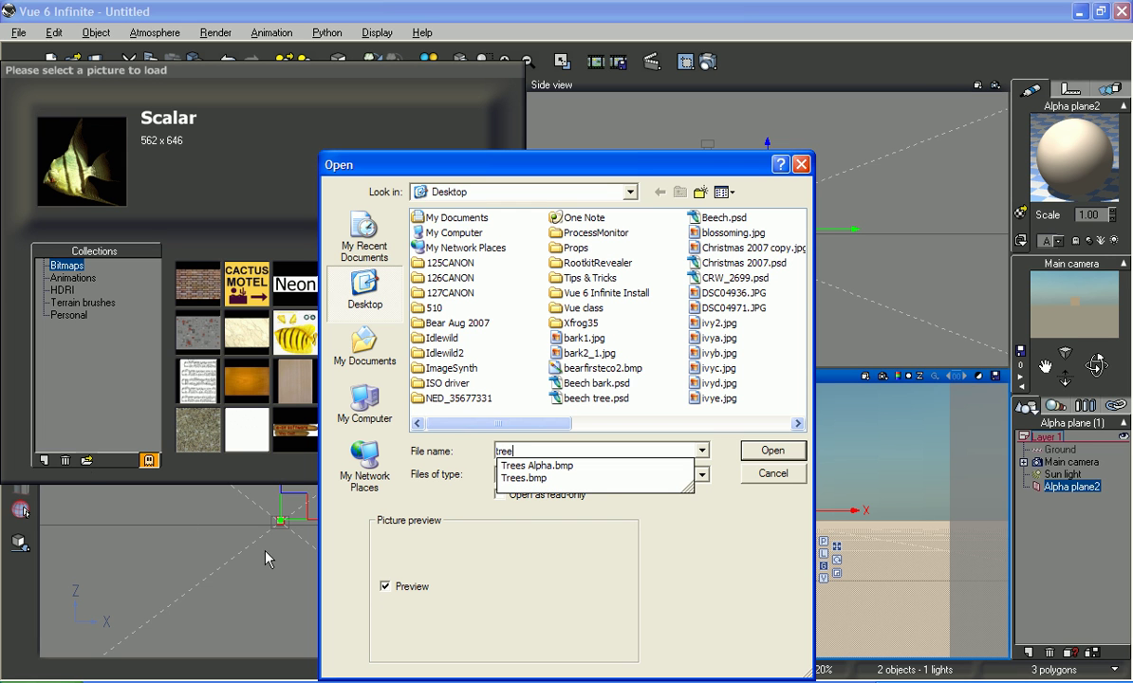
{"action": "left_click", "coordinate": [524, 479]}
{"action": "left_click", "coordinate": [749, 456]}
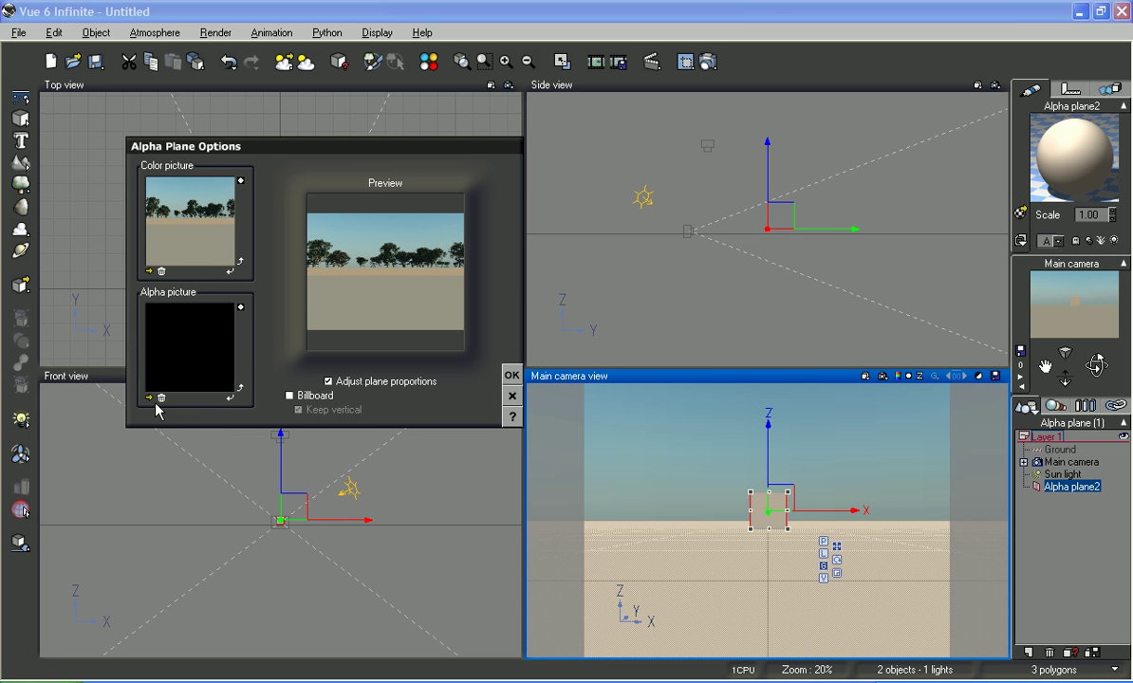
- Load Trees Alpha.bmp from the Desktop as the plane's alpha picture
{"action": "left_click", "coordinate": [149, 398]}
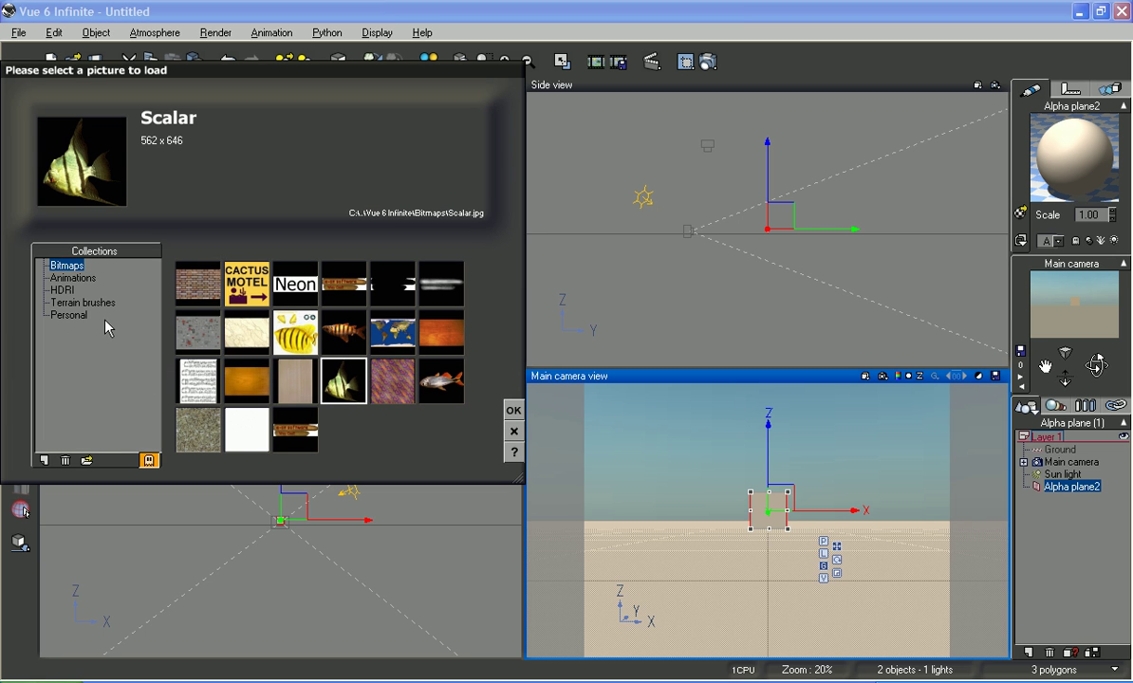
{"action": "left_click", "coordinate": [86, 461]}
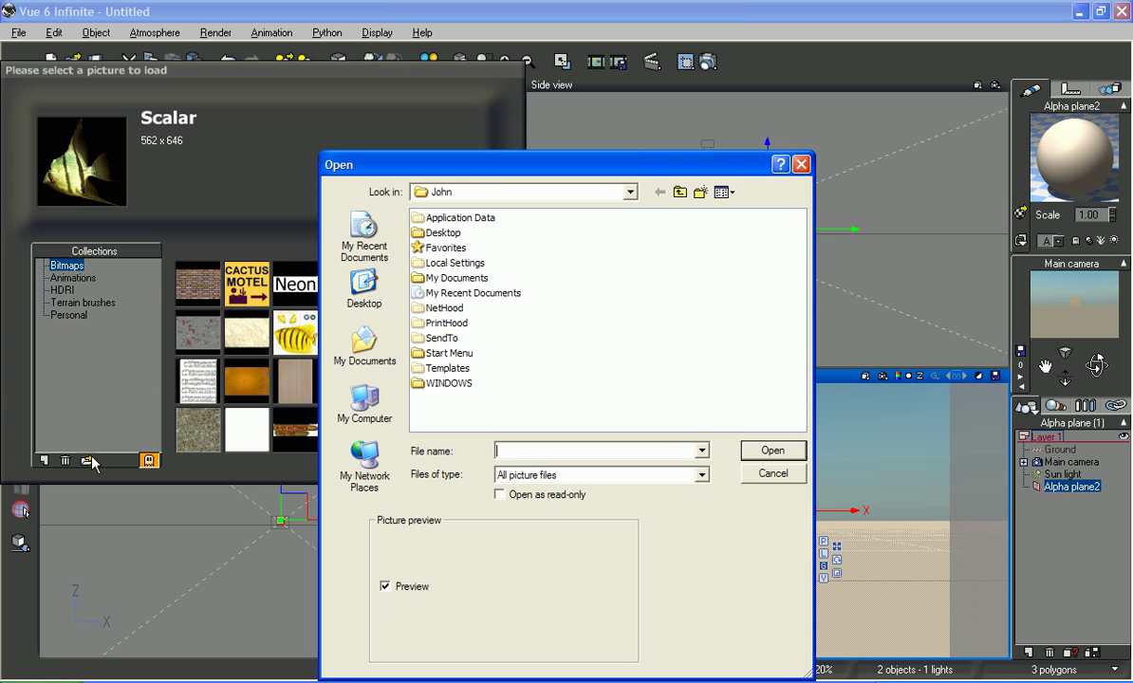
{"action": "left_click", "coordinate": [339, 296]}
{"action": "type", "text": "tree"}
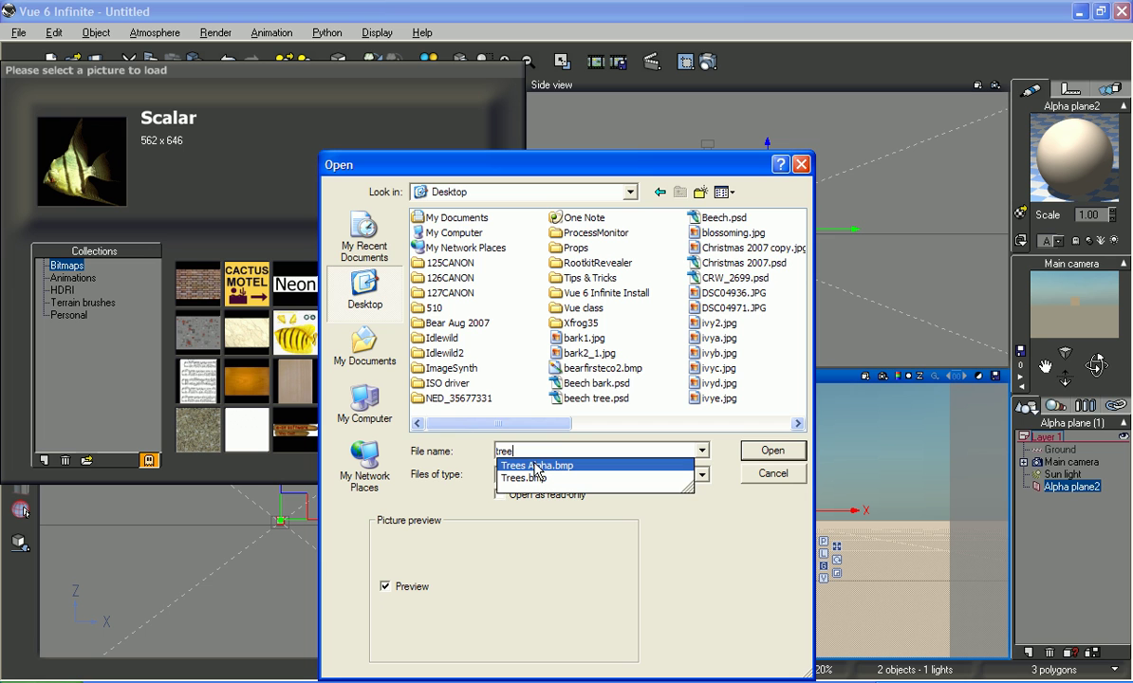
{"action": "left_click", "coordinate": [537, 466]}
{"action": "left_click", "coordinate": [775, 454]}
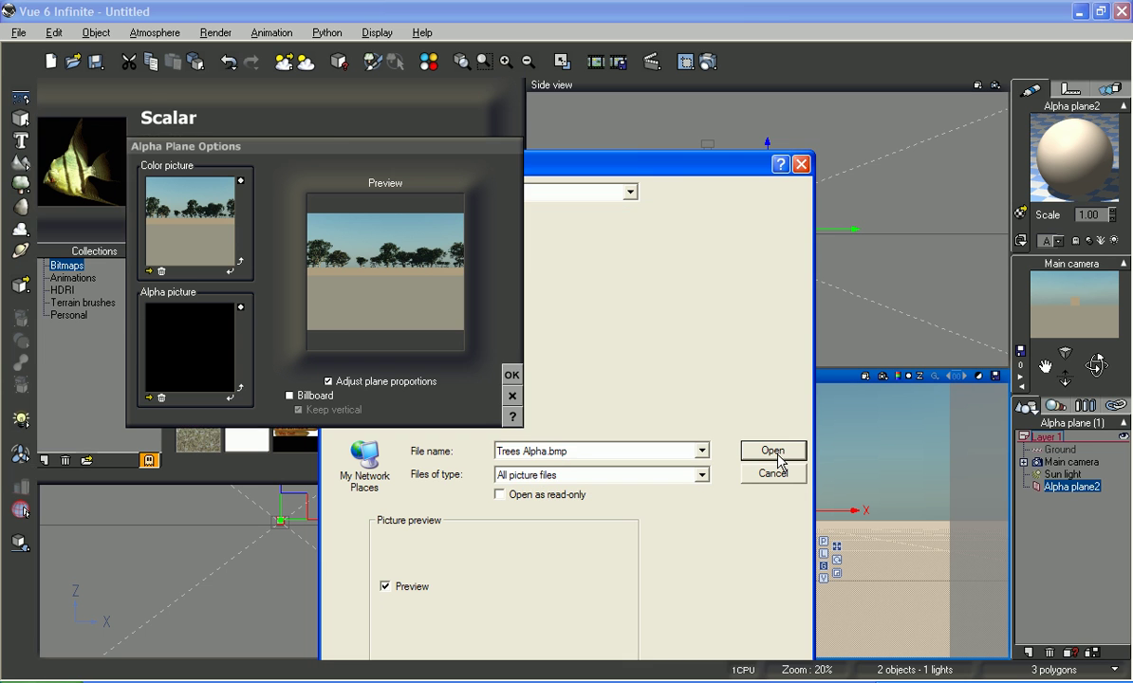
- Accept the size warning, invert the alpha mask and apply the plane settings
{"action": "left_click", "coordinate": [702, 365]}
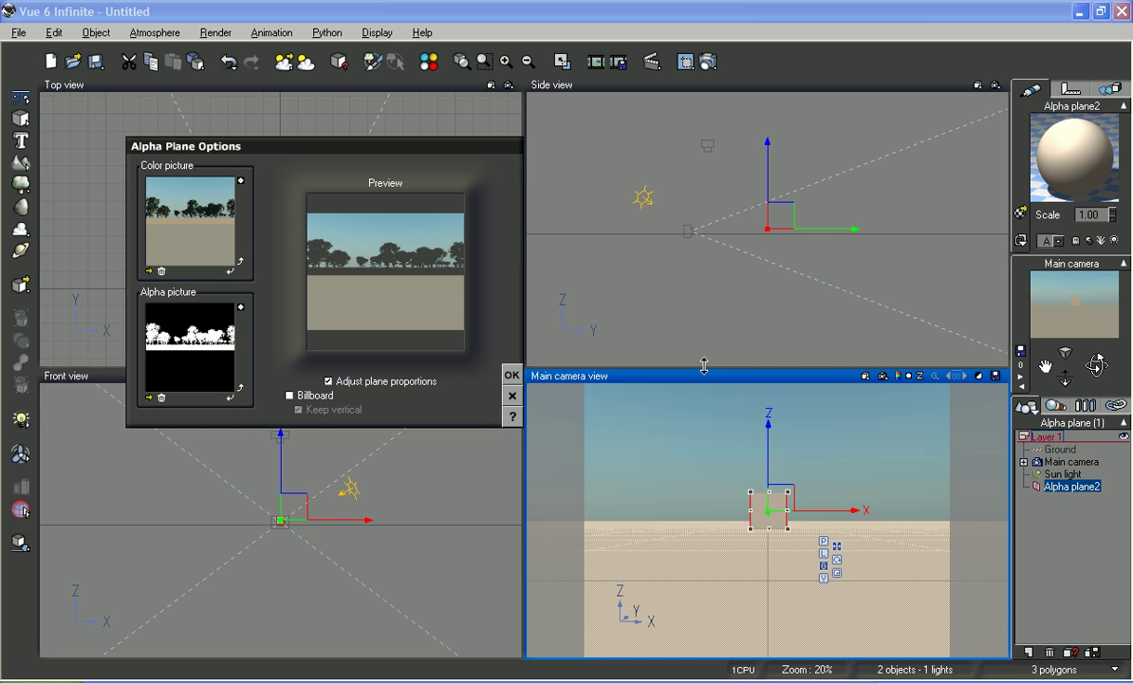
{"action": "left_click", "coordinate": [241, 310]}
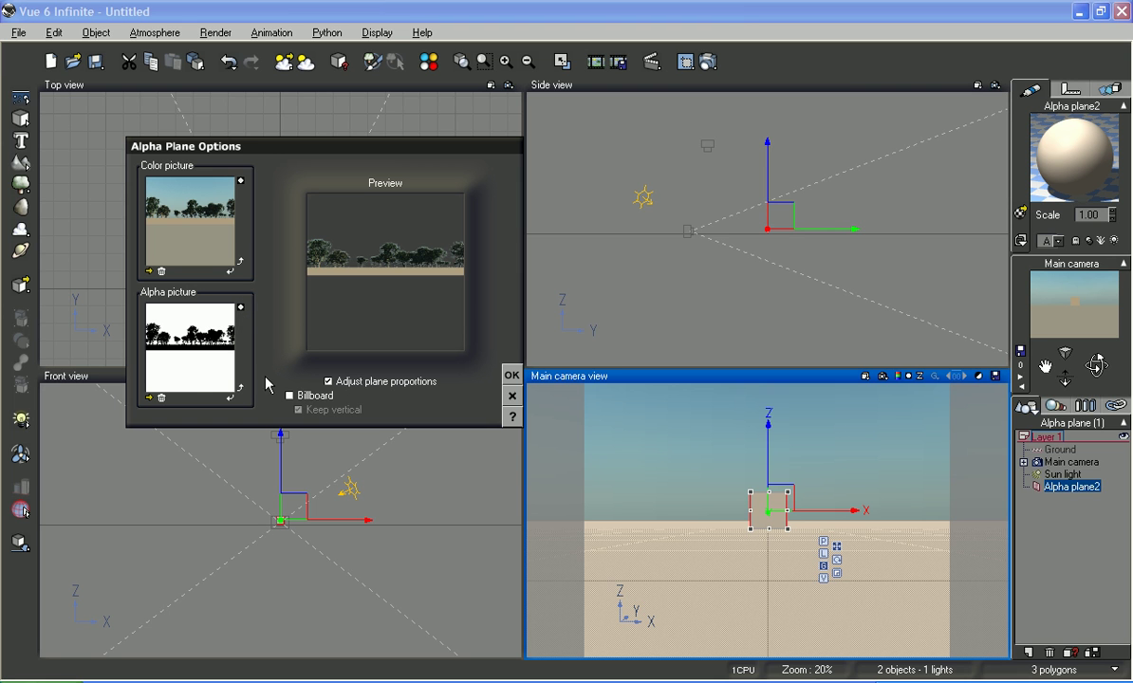
{"action": "left_click", "coordinate": [509, 377]}
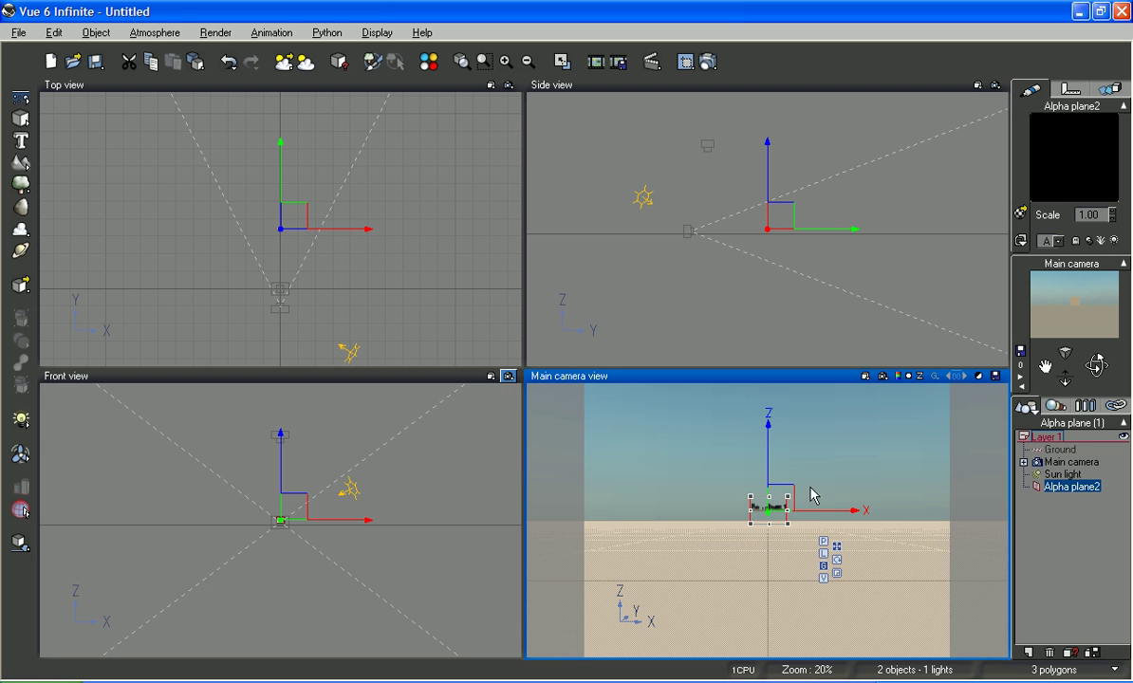
- Enlarge the alpha plane across the camera view and nudge it so the trees meet the ground
{"action": "left_click_drag", "start_coordinate": [785, 495], "coordinate": [925, 391]}
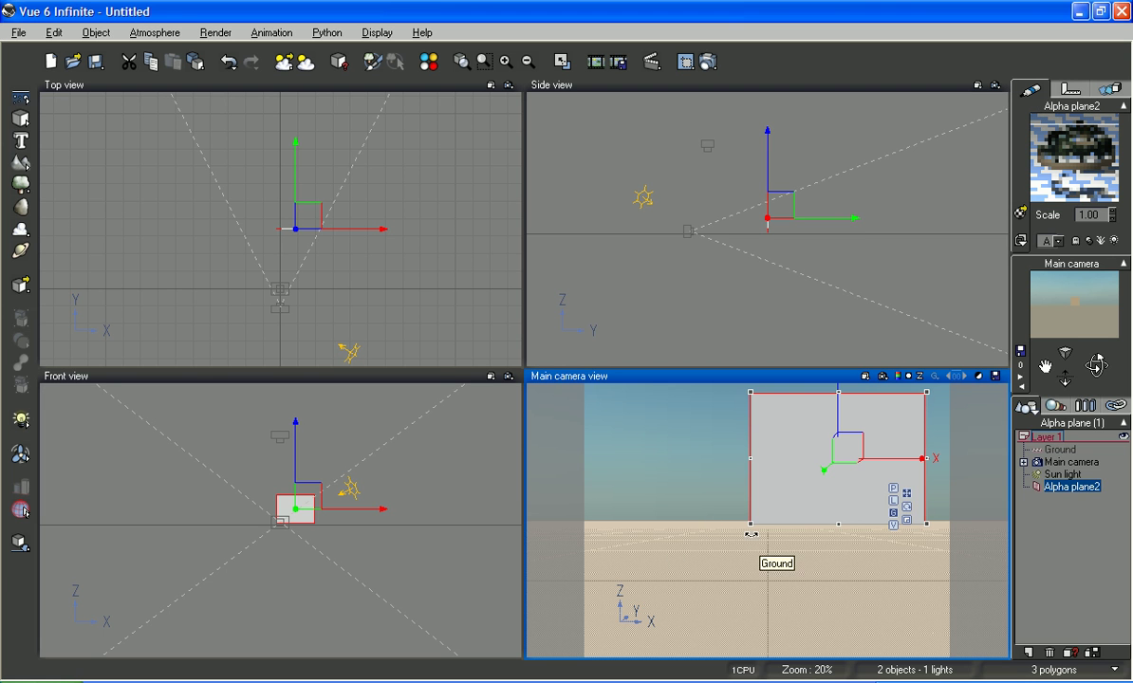
{"action": "left_click_drag", "start_coordinate": [750, 526], "coordinate": [590, 615]}
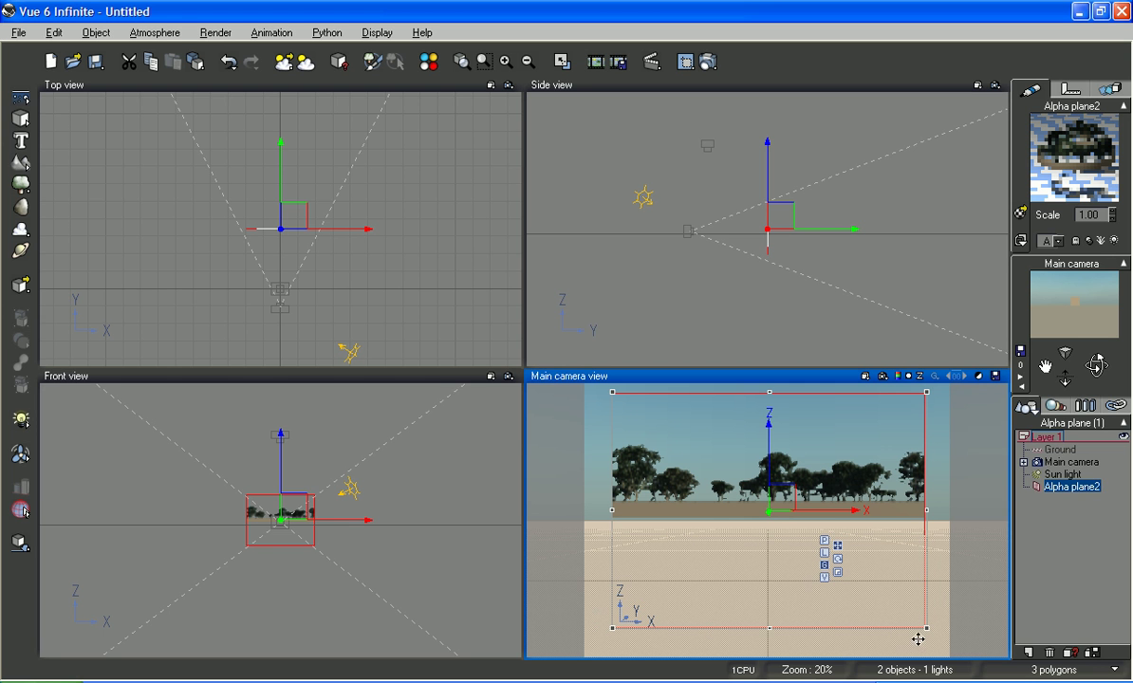
{"action": "left_click_drag", "start_coordinate": [927, 632], "coordinate": [948, 640]}
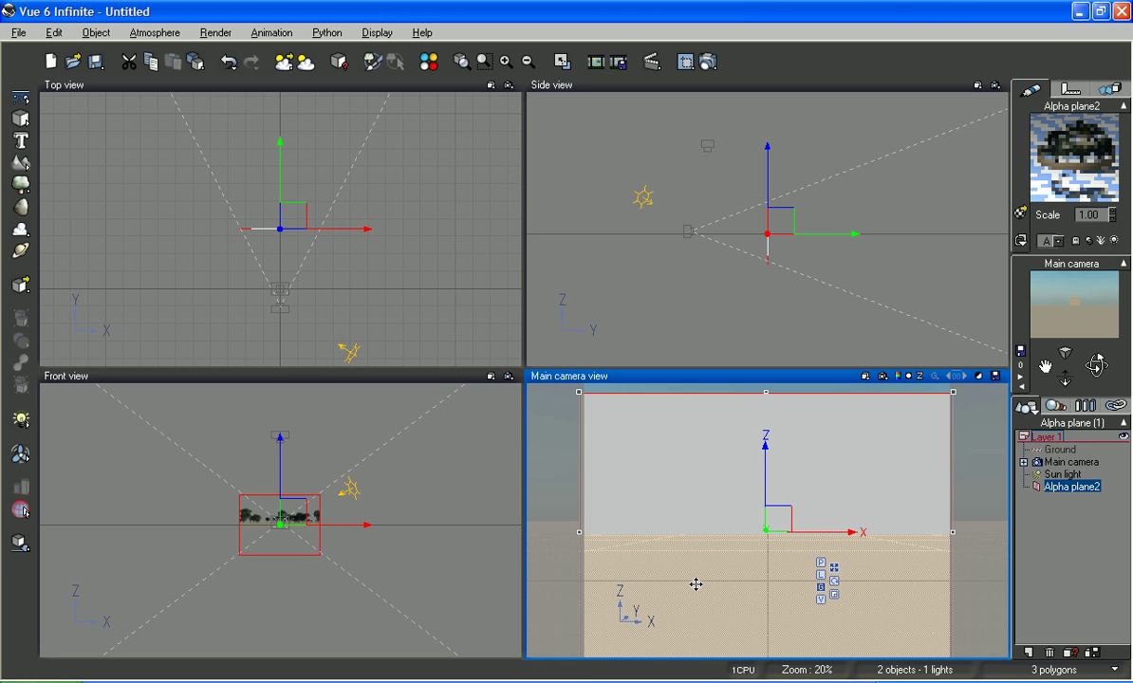
{"action": "mouse_move", "coordinate": [695, 584]}
{"action": "left_mouse_down"}
{"action": "mouse_move", "coordinate": [691, 565]}
{"action": "mouse_move", "coordinate": [694, 591]}
{"action": "left_mouse_up"}
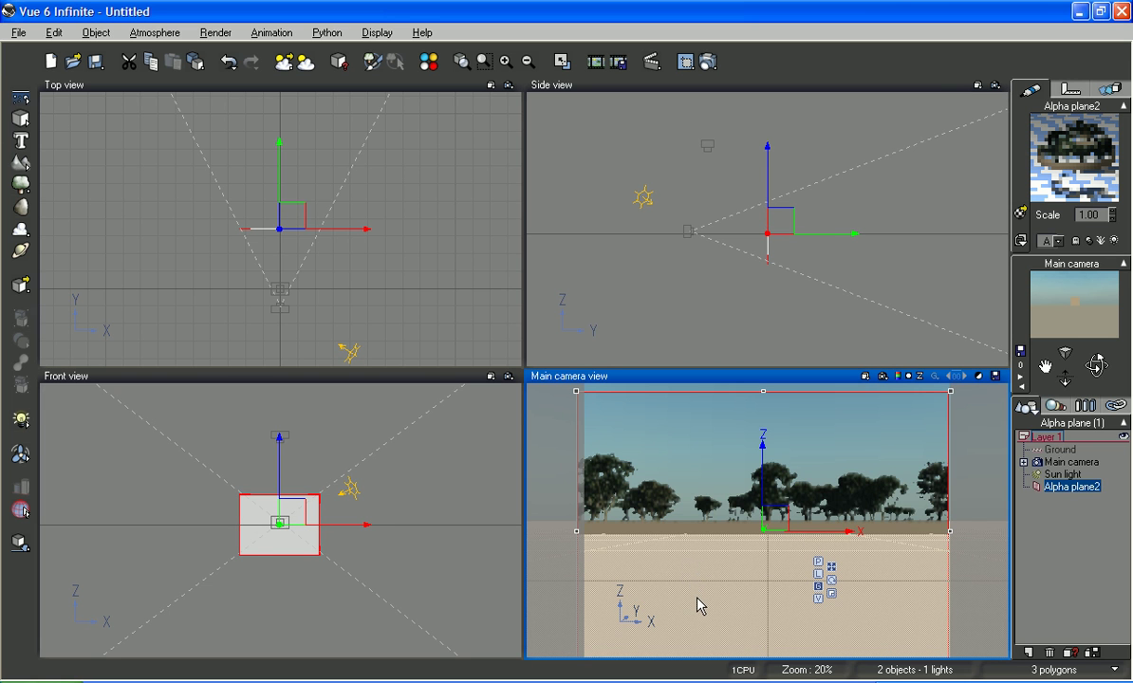
{"action": "left_click_drag", "start_coordinate": [698, 599], "coordinate": [698, 601]}
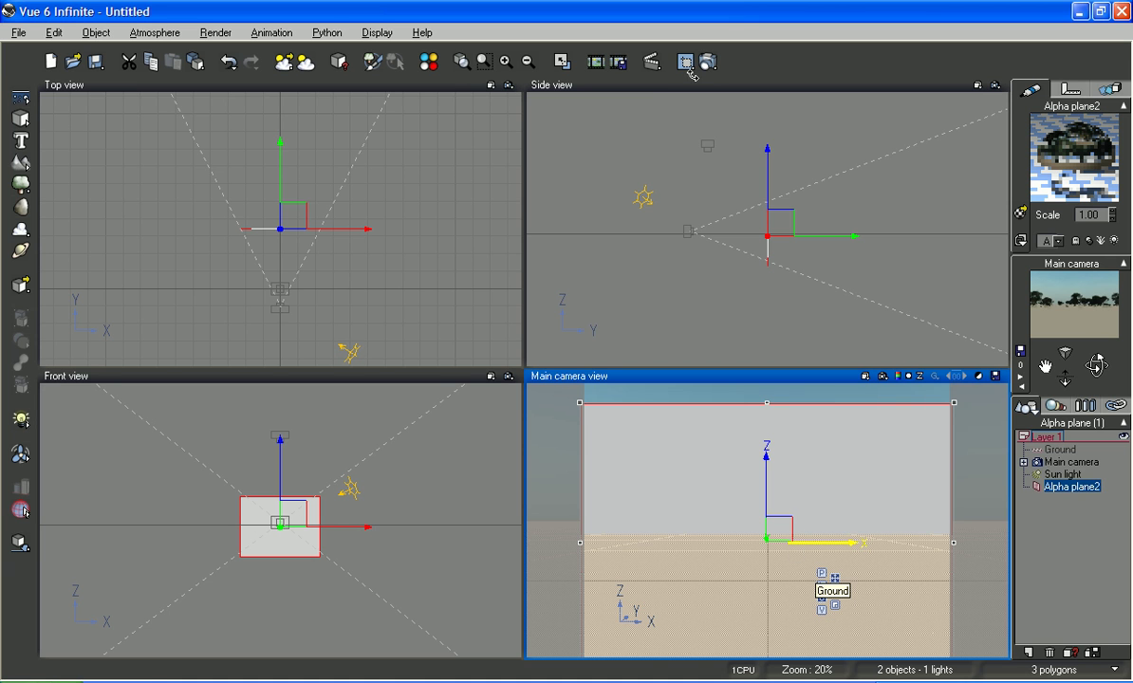
- Render the Main camera view to show the alpha plane's tree line on the horizon
{"action": "left_click", "coordinate": [707, 68]}
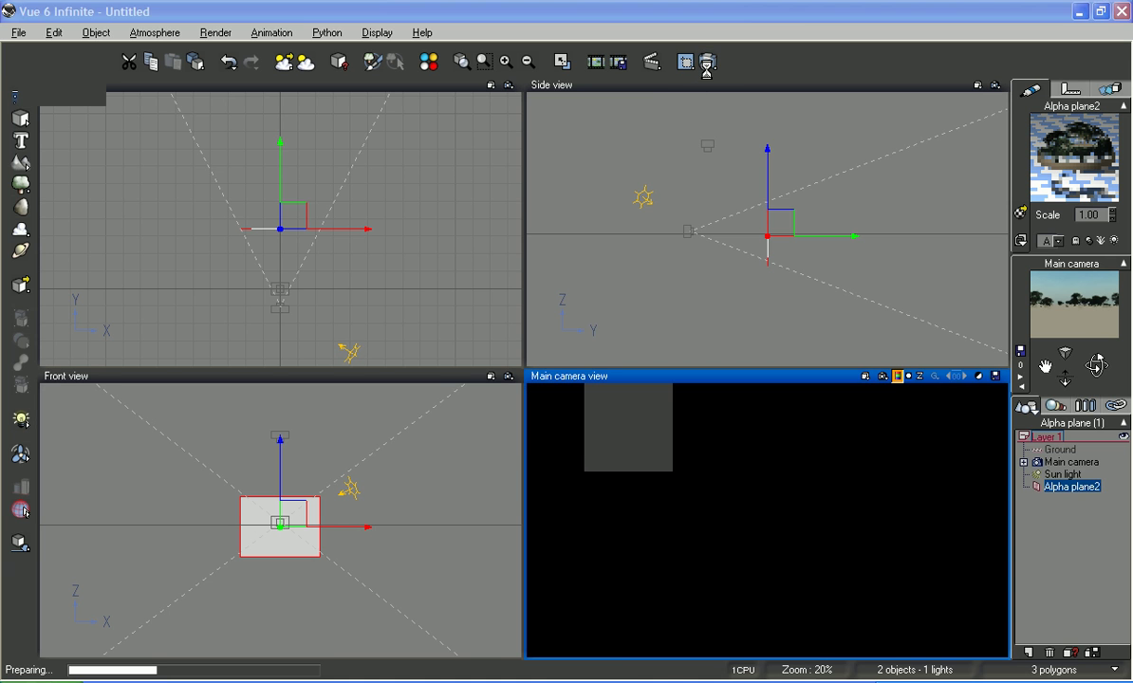